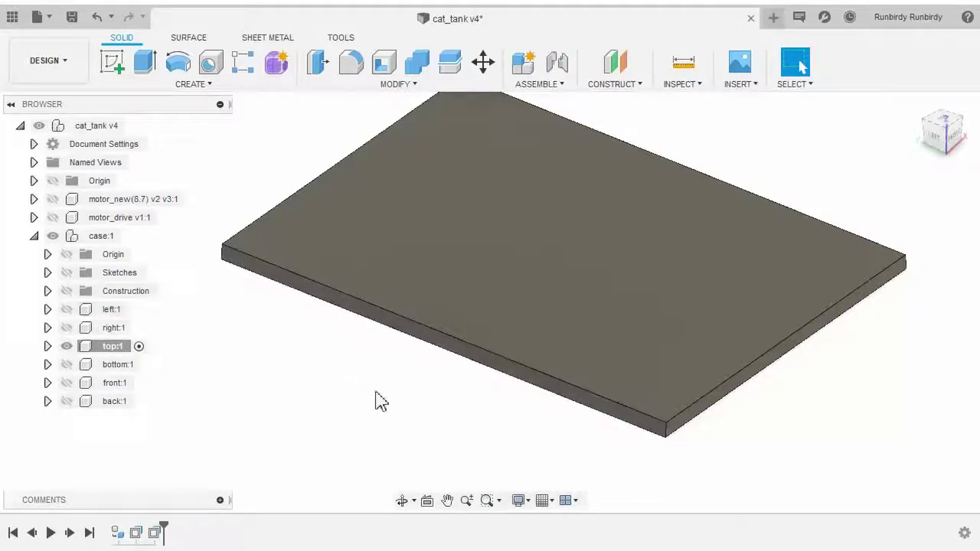
Step: Show the left, right, front and back panels of the case around the top panel
middle_click_drag(383, 401, 298, 391, "shift")
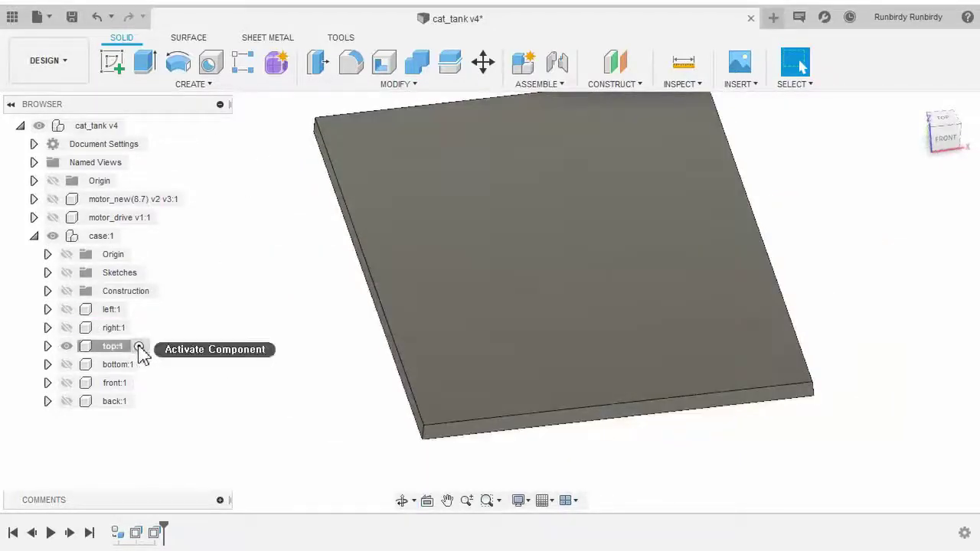
middle_click_drag(203, 389, 181, 366, "shift")
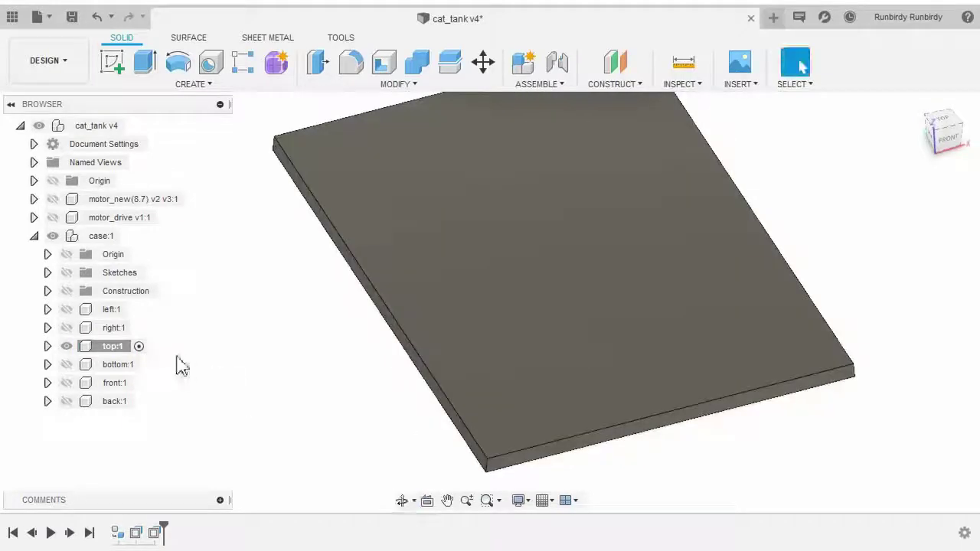
left_click(67, 309)
left_click(67, 327)
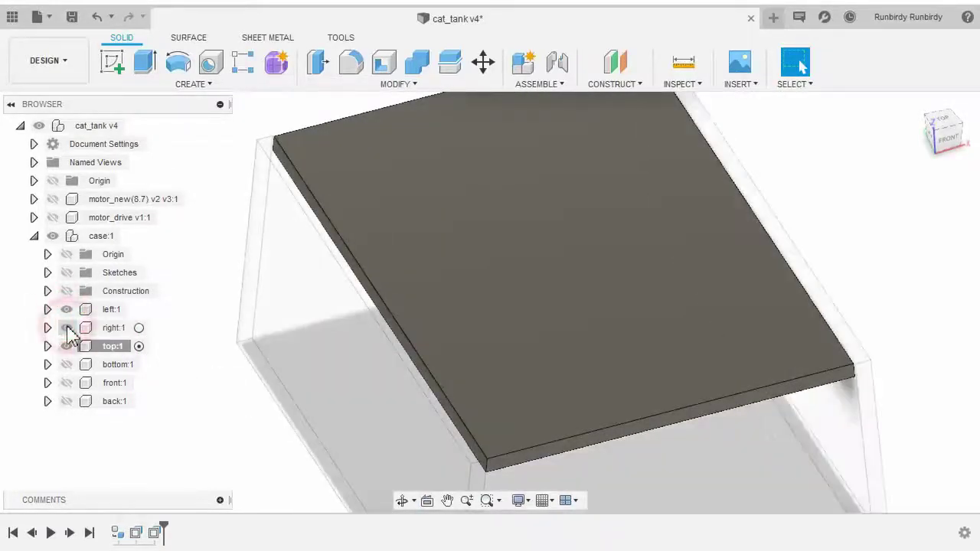
left_click(67, 383)
left_click(67, 383)
left_click(67, 402)
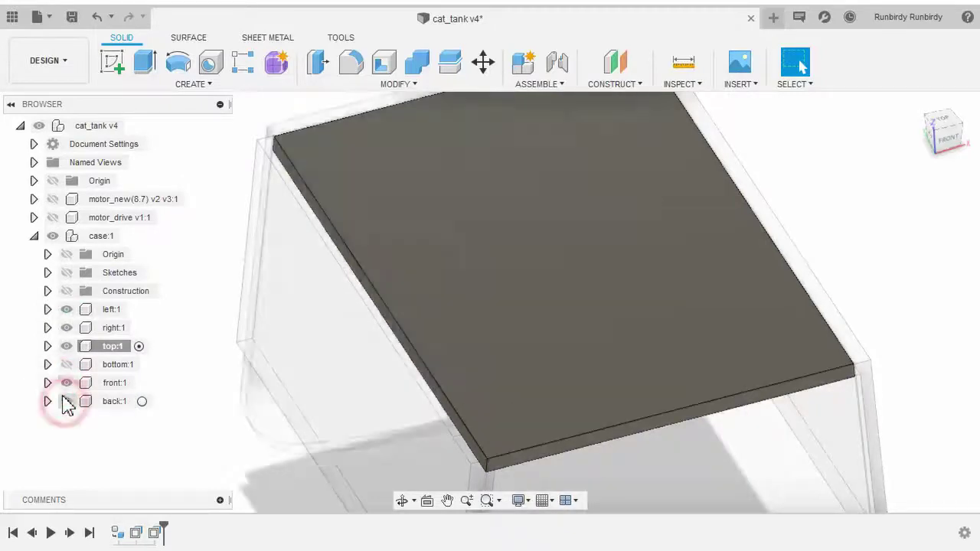
scroll(232, 357, "down", 2)
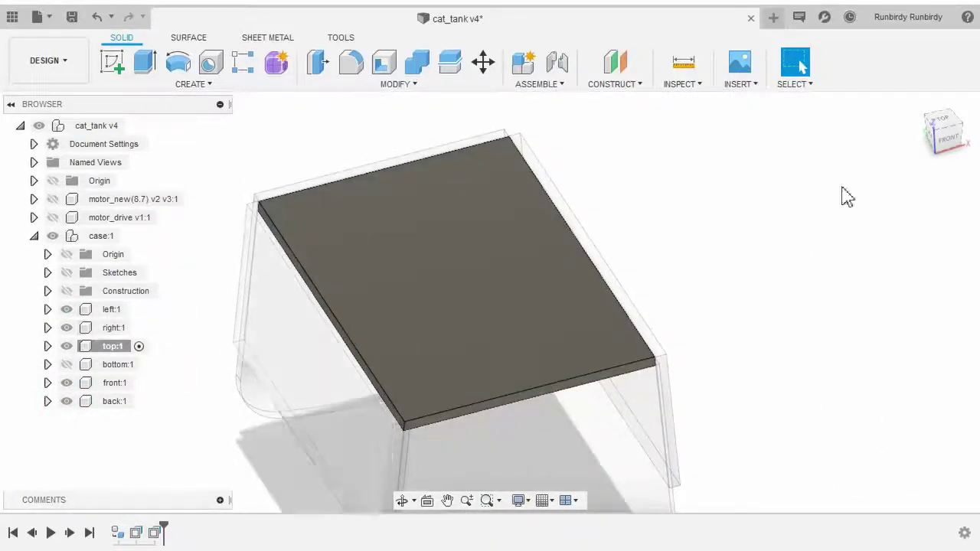
Step: Examine from above the gap between the top panel and the left panel near the back corner
left_click(942, 123)
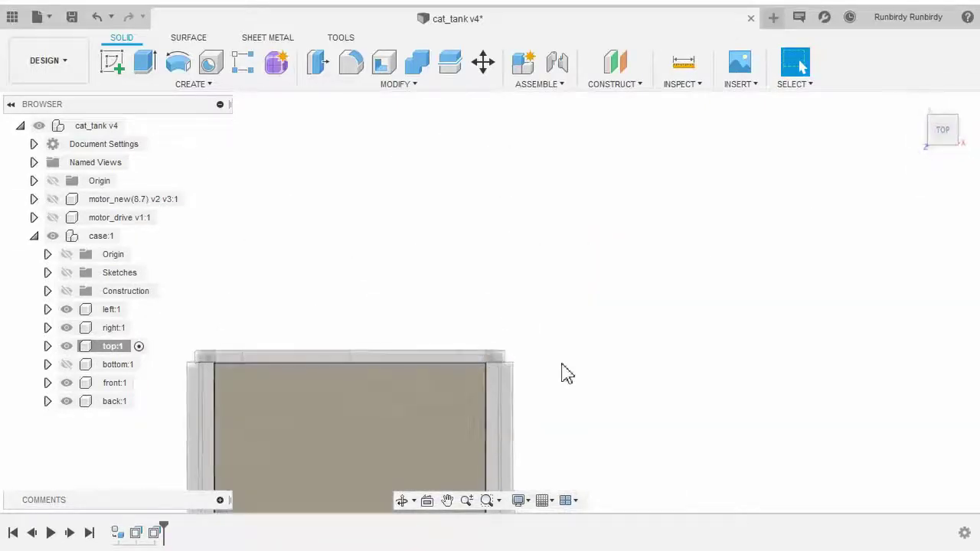
scroll(388, 257, "up", 6)
middle_click_drag(487, 246, 405, 406)
scroll(490, 301, "up", 1)
scroll(490, 296, "up", 2)
middle_click_drag(490, 288, 495, 340)
left_click(543, 332)
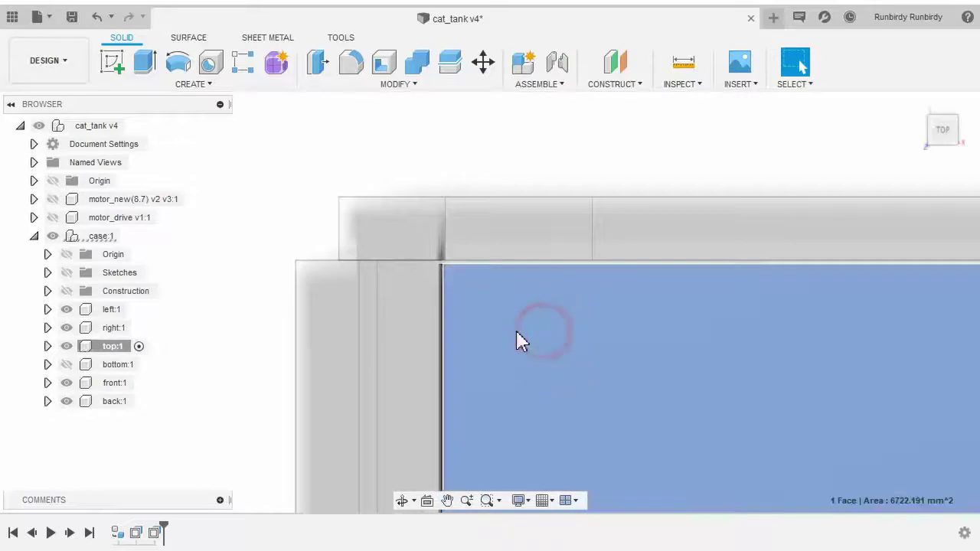
left_click(408, 323)
scroll(424, 316, "up", 4)
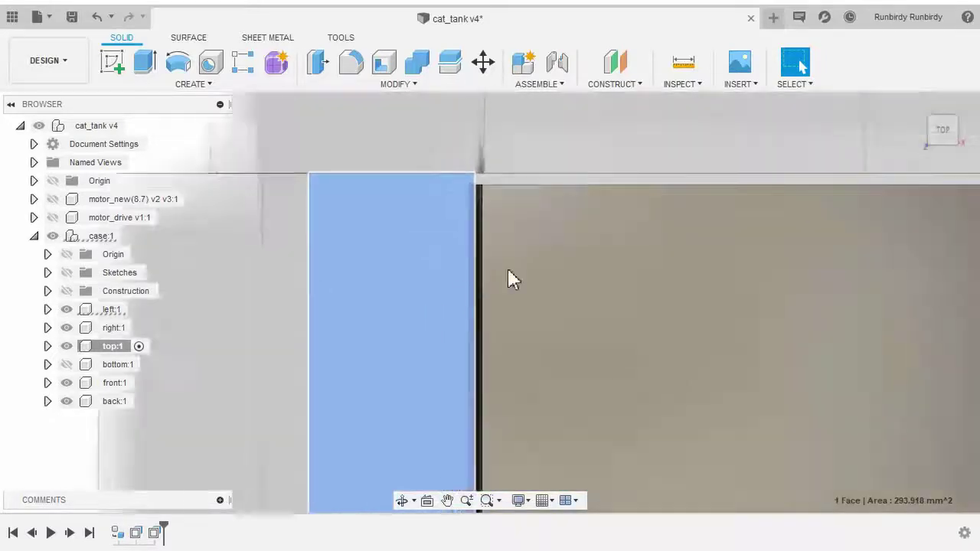
left_click(583, 271)
left_click(431, 247)
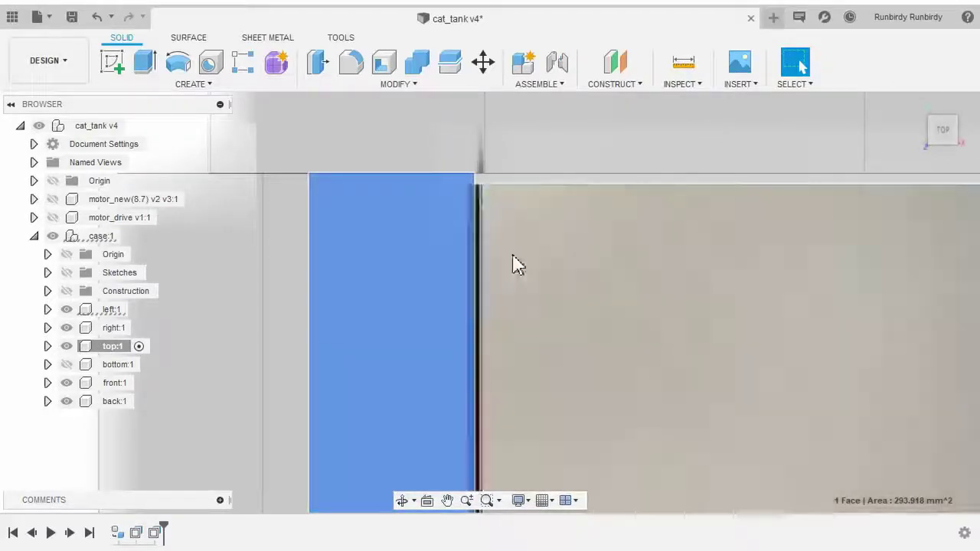
left_click(511, 256)
left_click(437, 256)
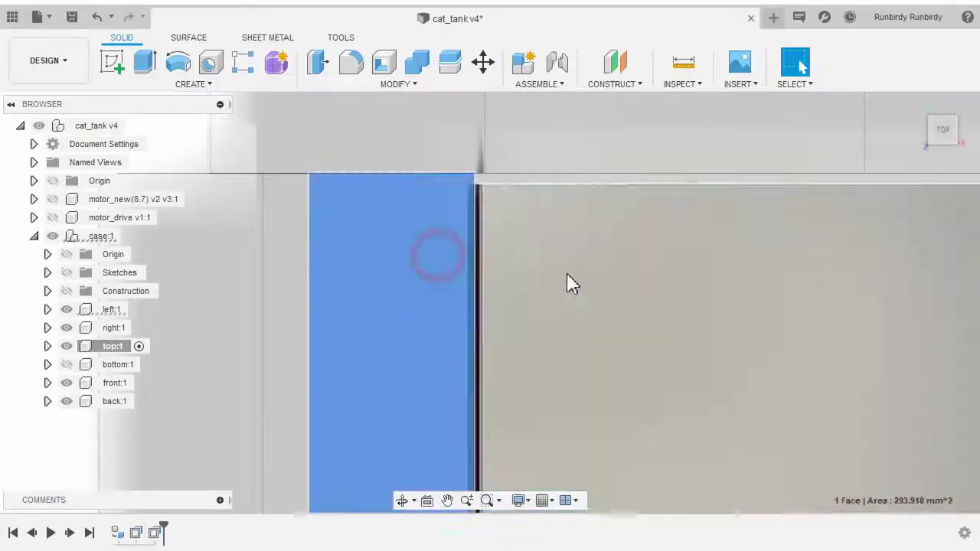
left_click(507, 284)
left_click(404, 282)
Step: Examine from above the gap between the top panel and the back panel
middle_click_drag(406, 285, 487, 374)
left_click(536, 186)
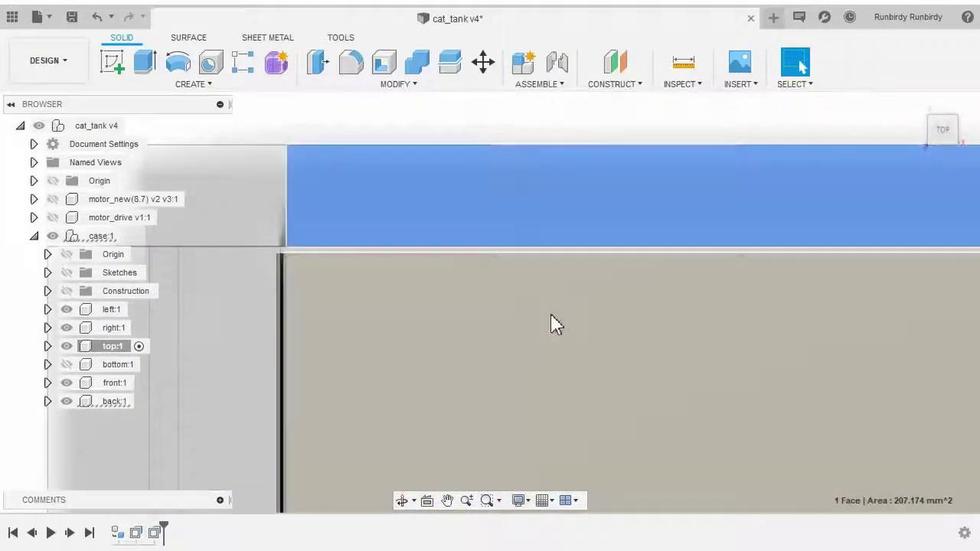
left_click(551, 319)
scroll(549, 319, "up", 2)
left_click(531, 190)
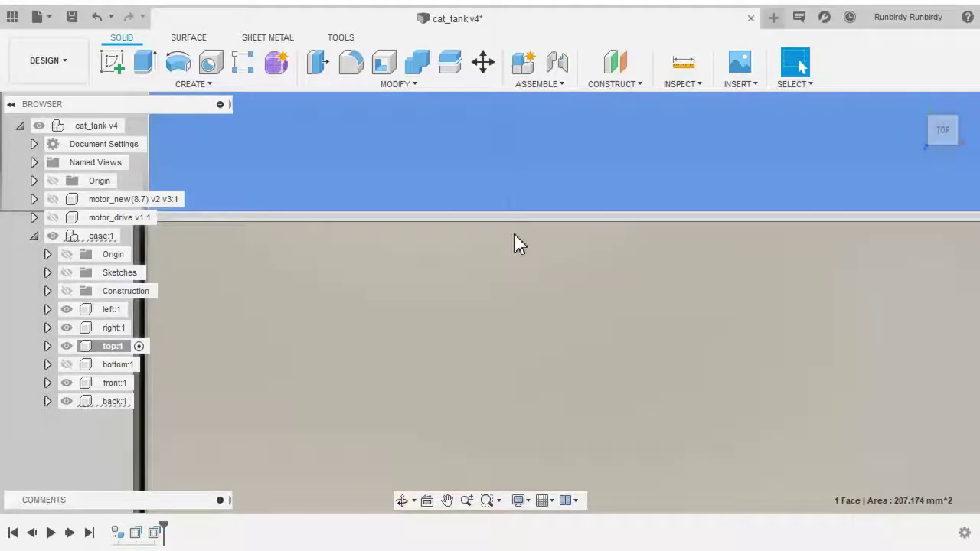
left_click(512, 239)
left_click(533, 196)
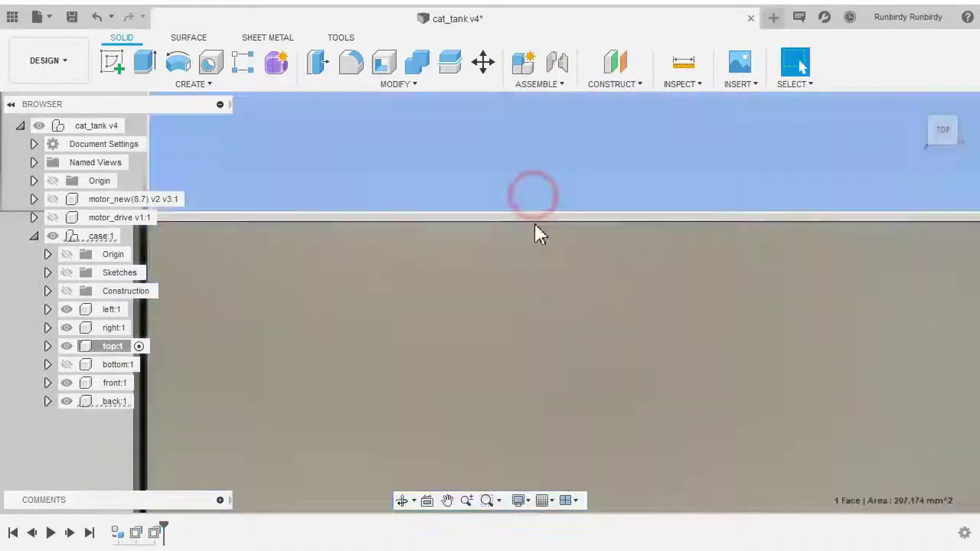
left_click(534, 268)
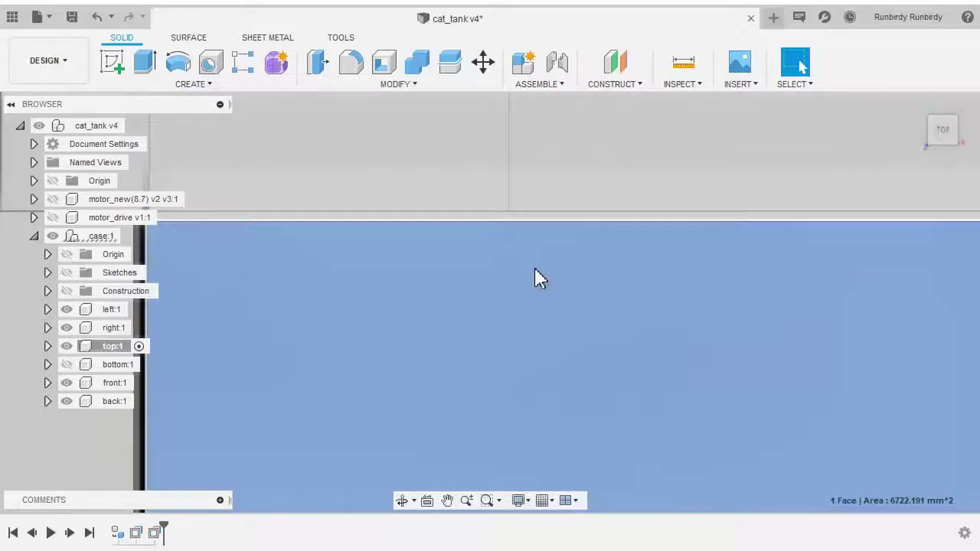
Step: Clear the face selection and hide the left, right, front and back panels, leaving only the top panel shown
middle_click_drag(535, 270, 477, 298, "shift")
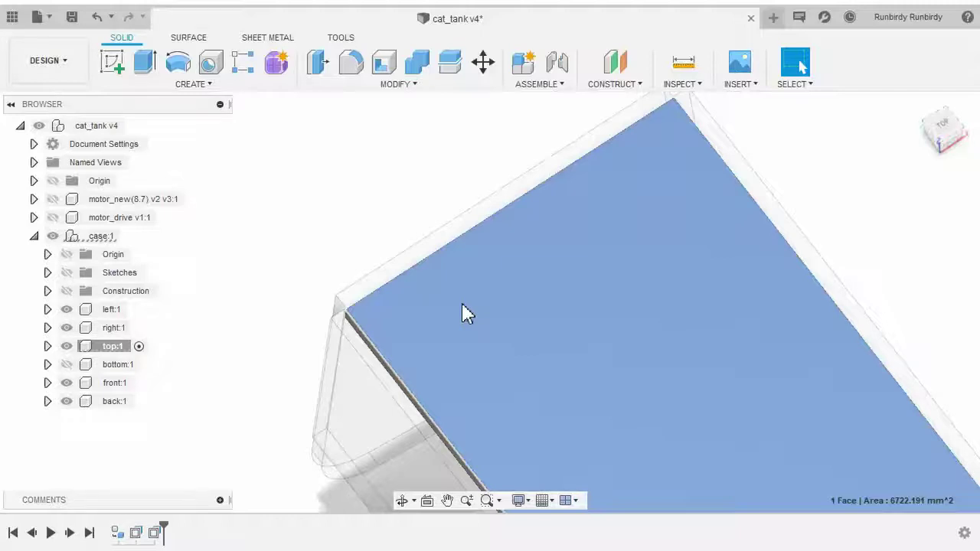
scroll(463, 318, "down", 2)
middle_click_drag(317, 253, 296, 252)
left_click(272, 230)
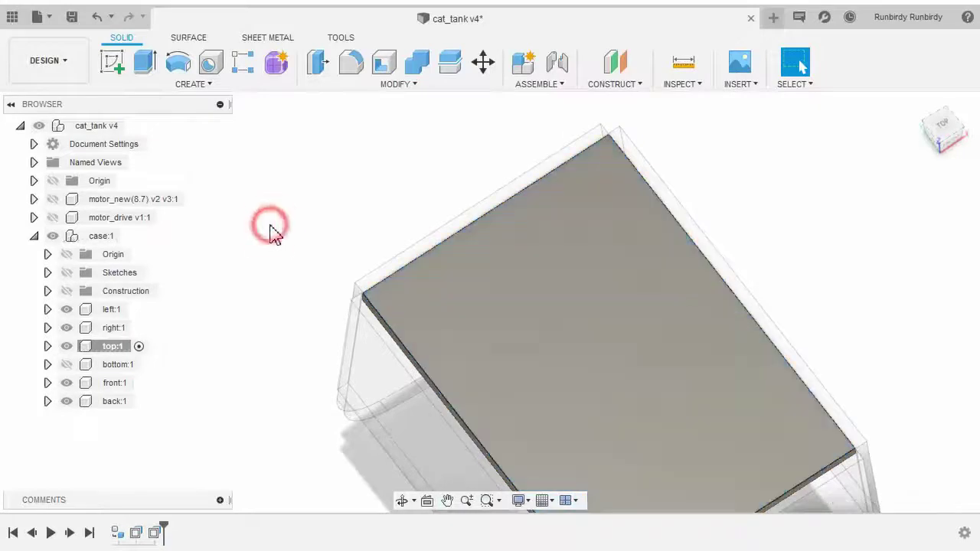
left_click(67, 310)
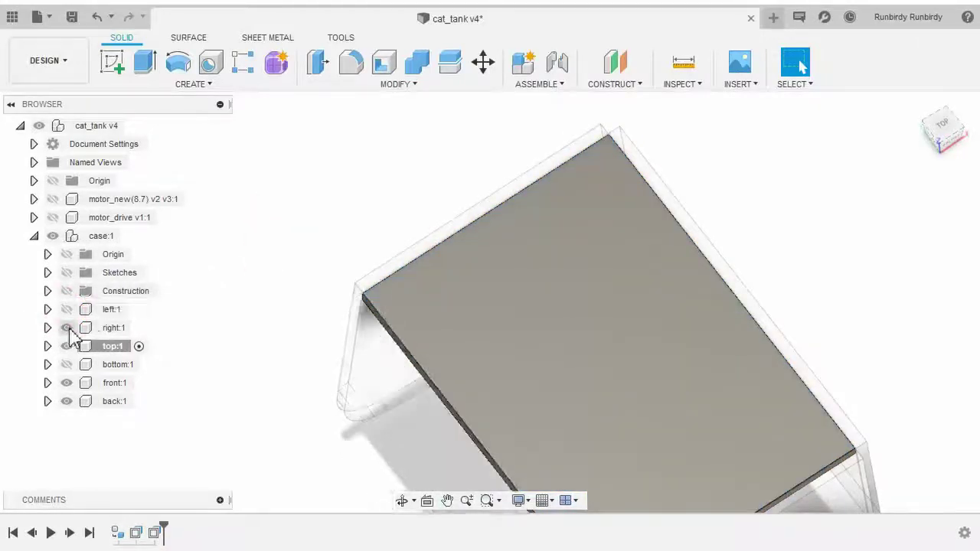
left_click(67, 327)
left_click(67, 382)
left_click(67, 401)
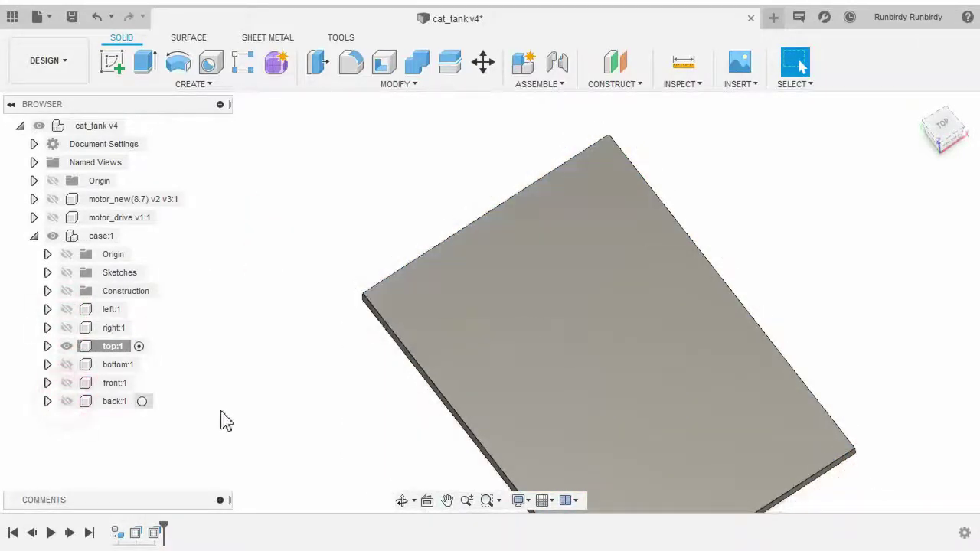
Step: Examine the slanted side edge of the top panel from the front
middle_click_drag(309, 420, 257, 298)
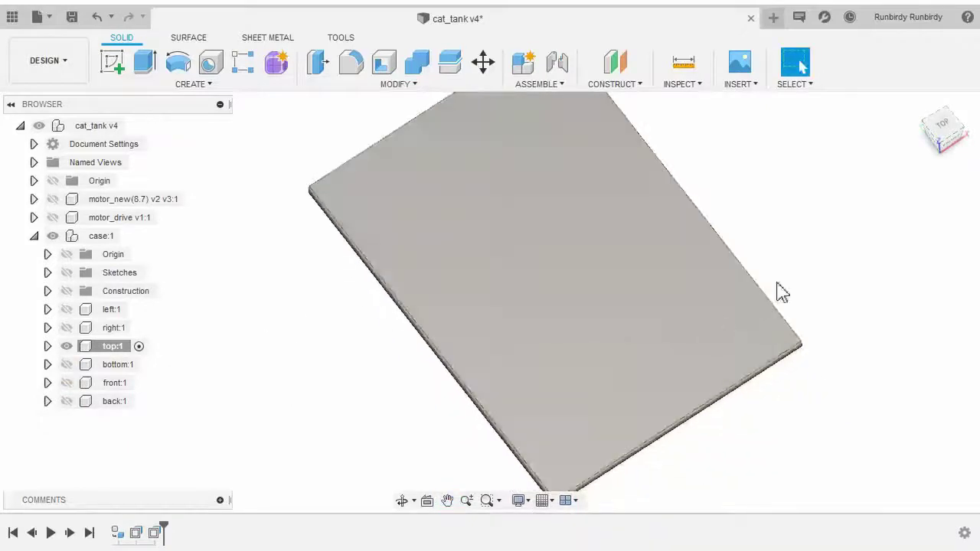
left_click(946, 143)
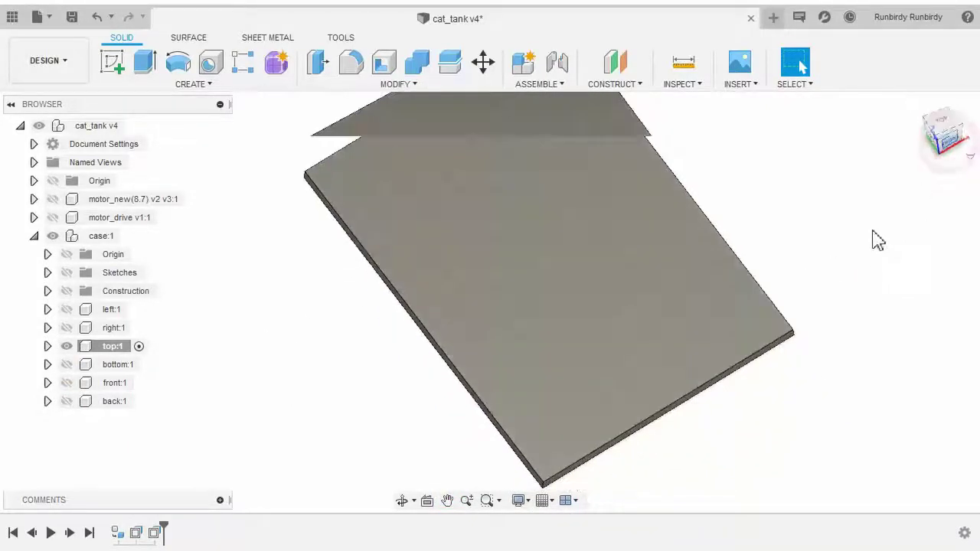
middle_click_drag(566, 211, 647, 446)
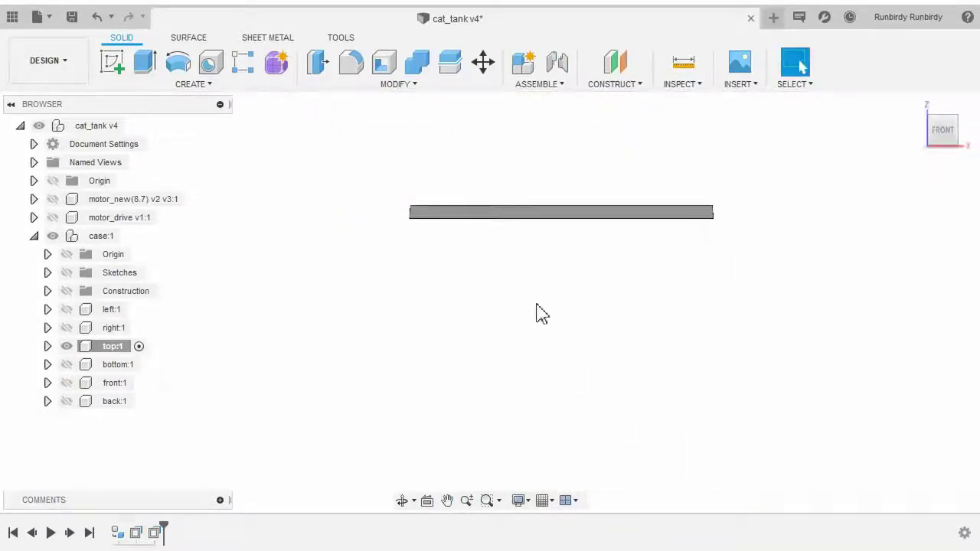
scroll(542, 313, "up", 4)
middle_click_drag(488, 311, 639, 403)
scroll(457, 324, "up", 2)
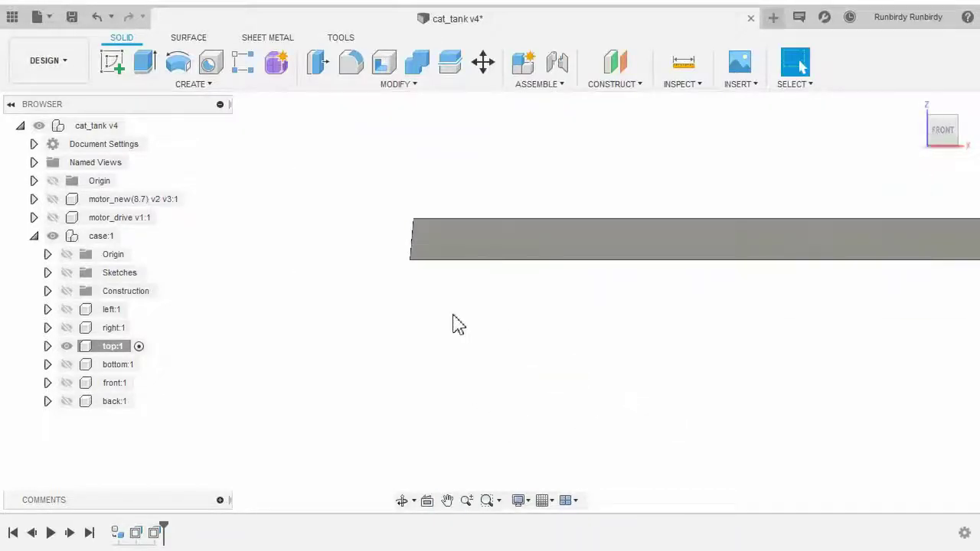
middle_click_drag(457, 325, 431, 379)
scroll(498, 376, "up", 4)
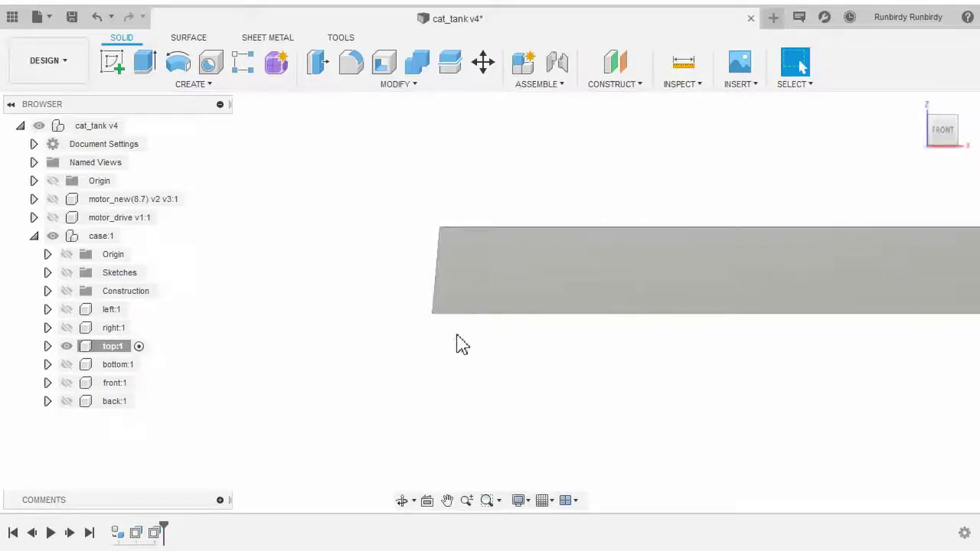
scroll(499, 365, "down", 1)
middle_click_drag(446, 370, 407, 369)
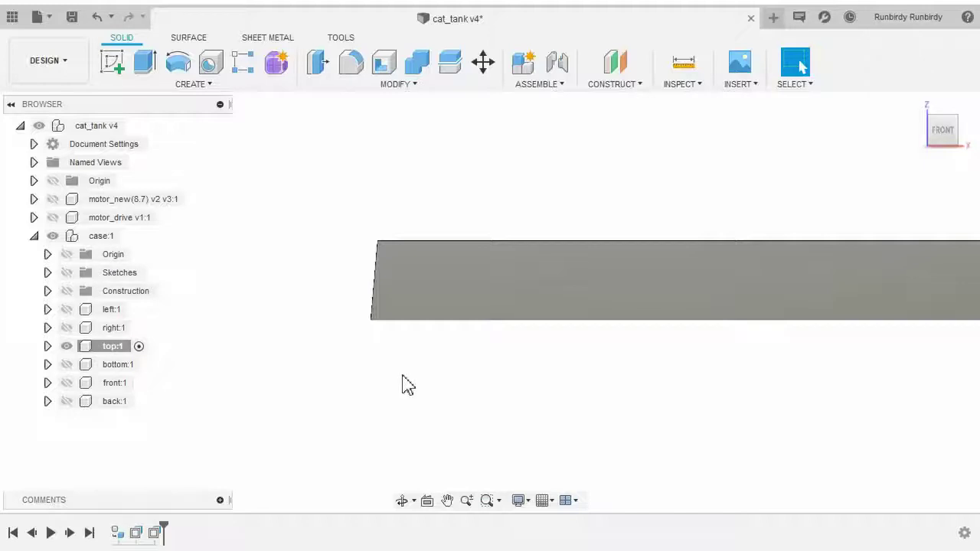
scroll(406, 385, "down", 2)
middle_click_drag(396, 403, 417, 398)
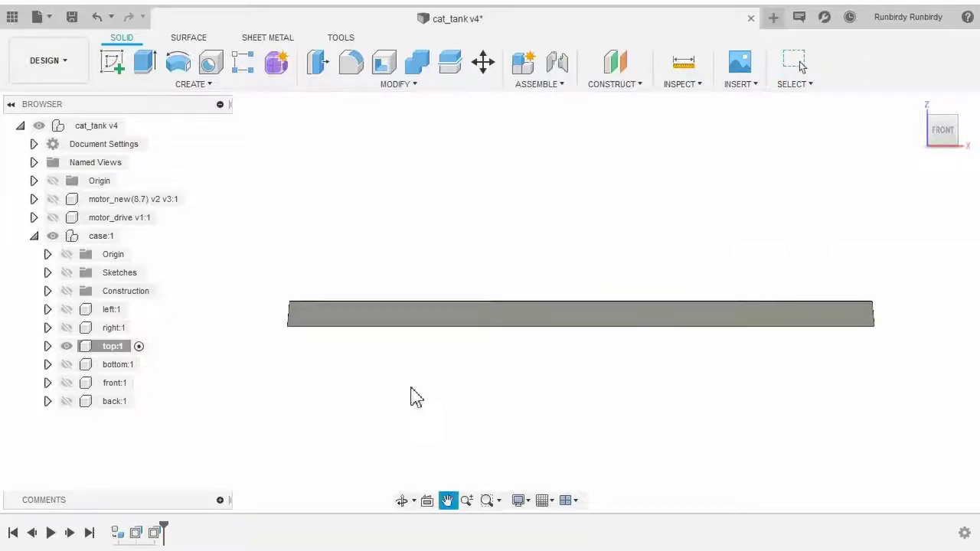
Step: Create a sketch on the front face of the top panel
left_click(208, 86)
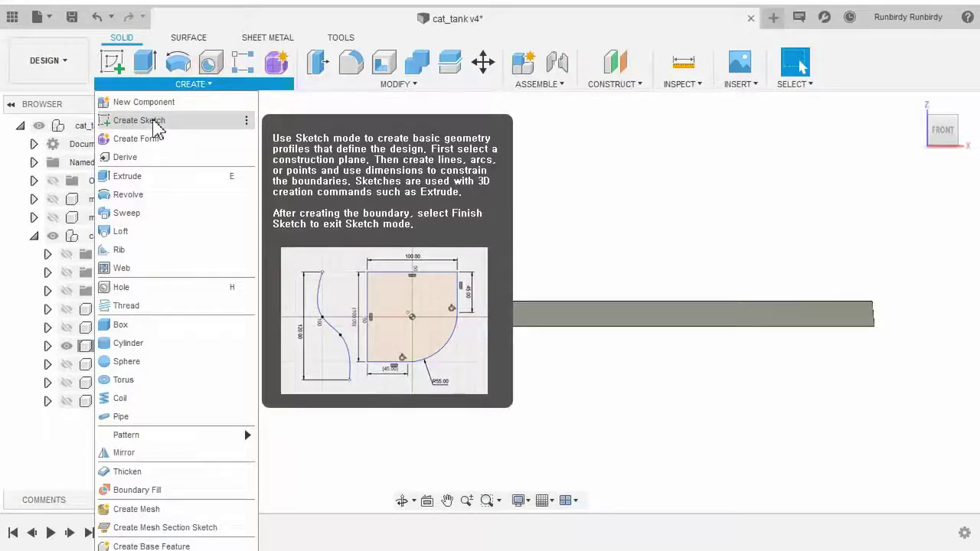
left_click(155, 124)
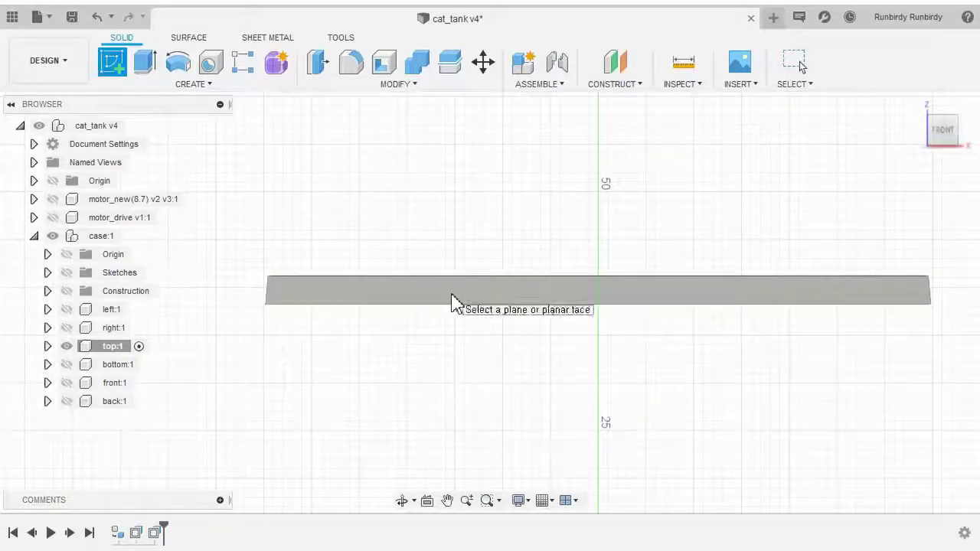
left_click(547, 298)
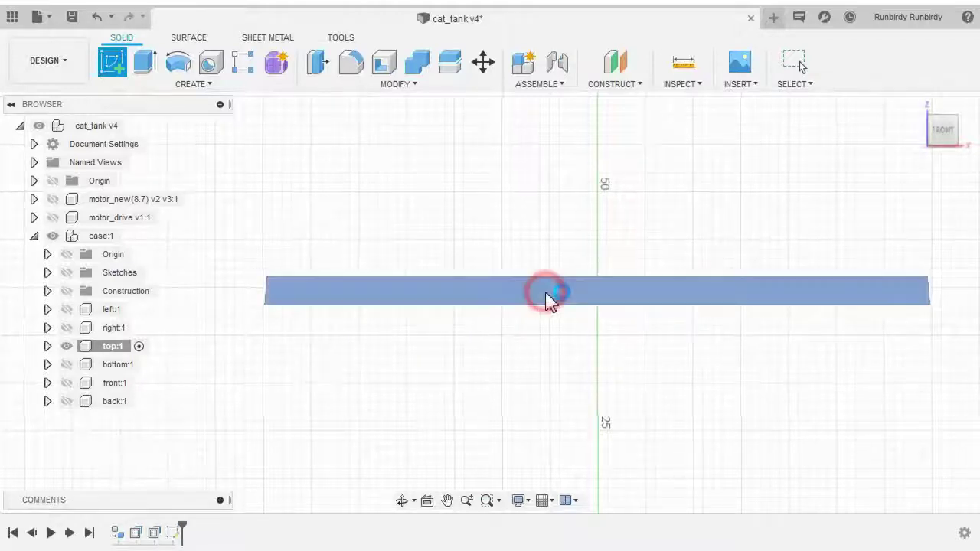
Step: Sketch a slanted line about 3 mm long from the face's upper-left corner inward to its bottom edge
mouse_move(496, 327)
middle_mouse_down()
mouse_move(354, 355)
mouse_move(479, 352)
mouse_move(467, 337)
mouse_move(252, 309)
middle_mouse_up()
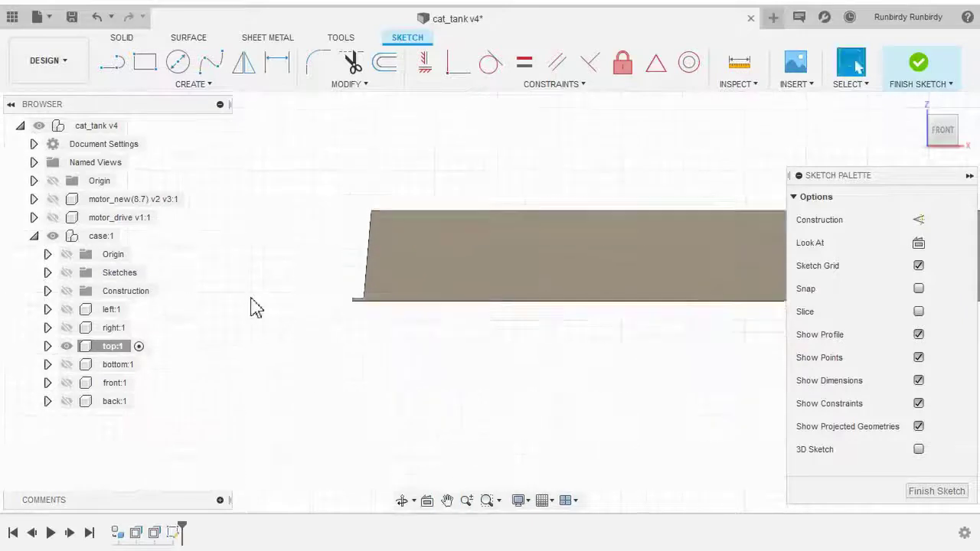
left_click(187, 89)
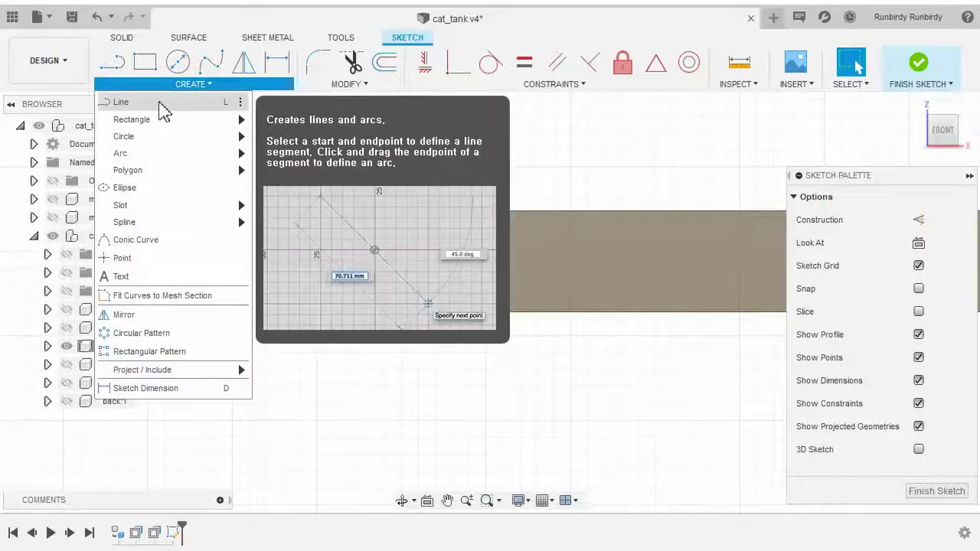
left_click(161, 105)
mouse_move(284, 317)
middle_mouse_down()
mouse_move(306, 296)
mouse_move(297, 299)
middle_mouse_up()
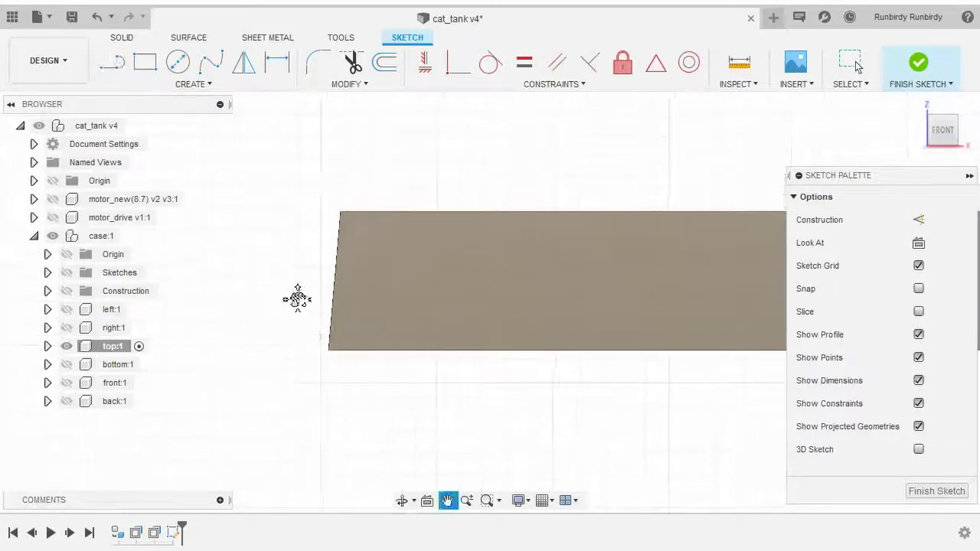
scroll(306, 276, "up", 2)
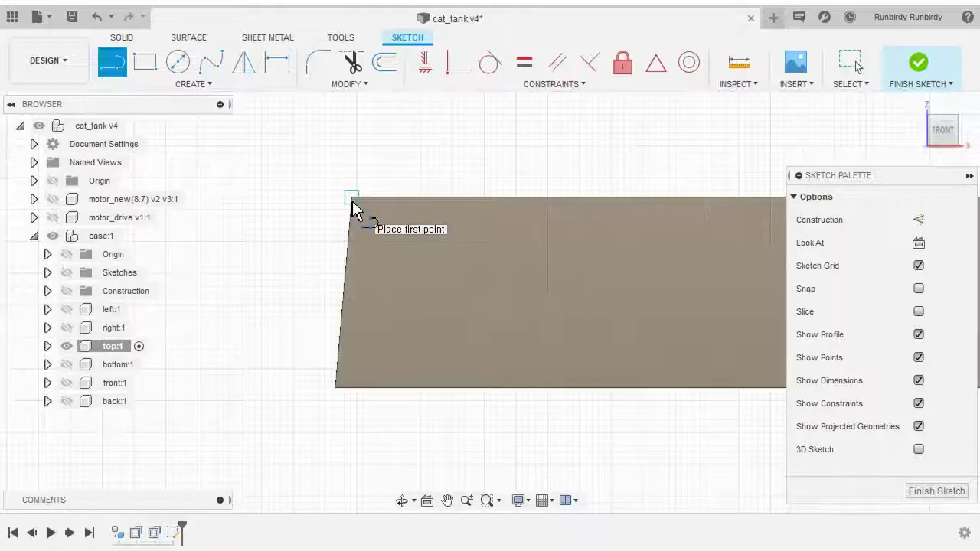
left_click(352, 201)
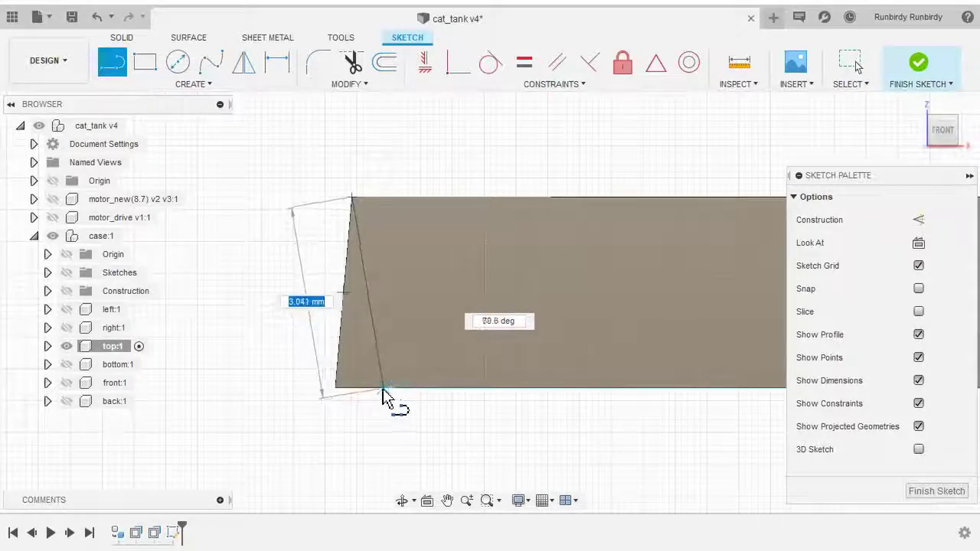
left_click(379, 389)
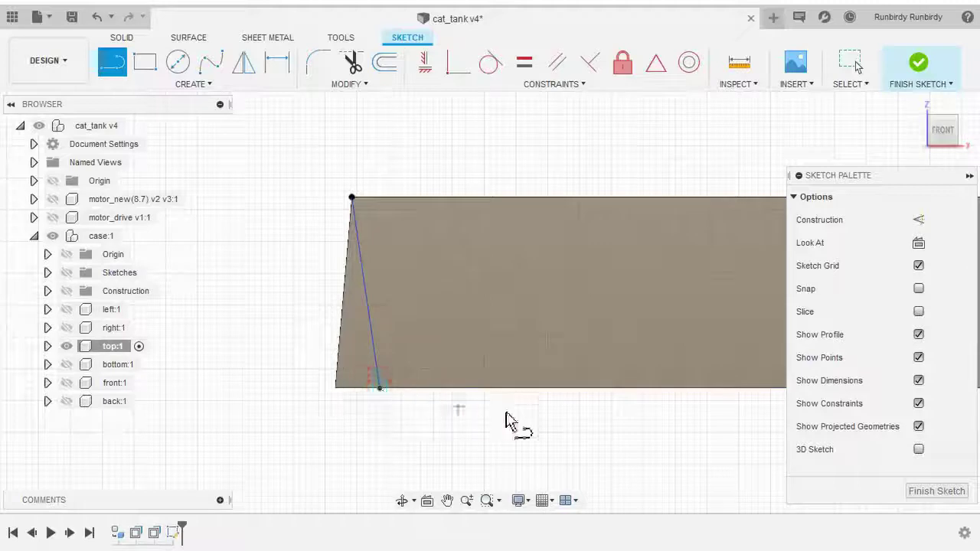
Step: Sketch a slanted line about 3.1 mm long from the face's upper-right corner inward to its bottom edge
scroll(612, 401, "down", 5)
middle_click_drag(671, 394, 161, 297)
middle_click_drag(596, 300, 382, 351)
scroll(483, 359, "down", 2)
middle_click_drag(483, 361, 46, 381)
scroll(611, 379, "up", 3)
middle_click_drag(615, 311, 669, 291)
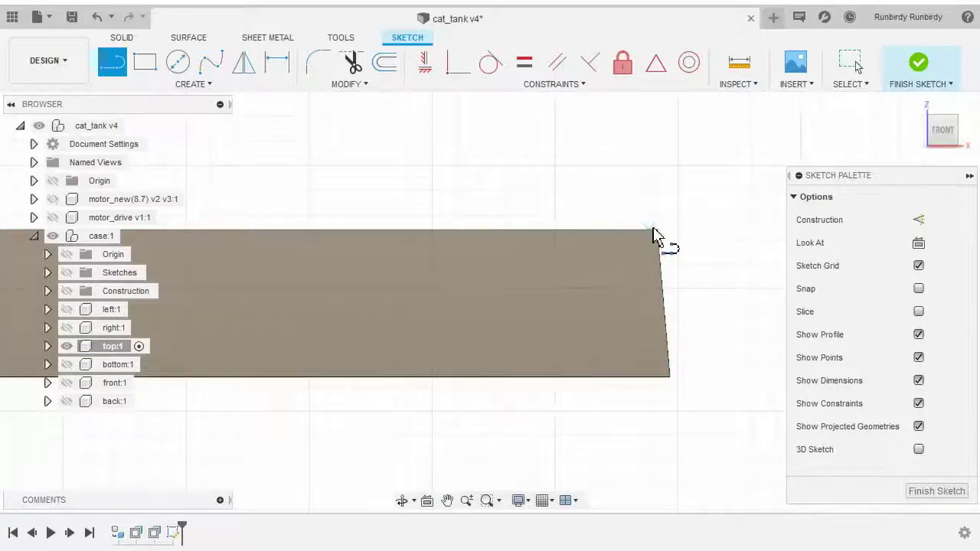
scroll(660, 238, "up", 3)
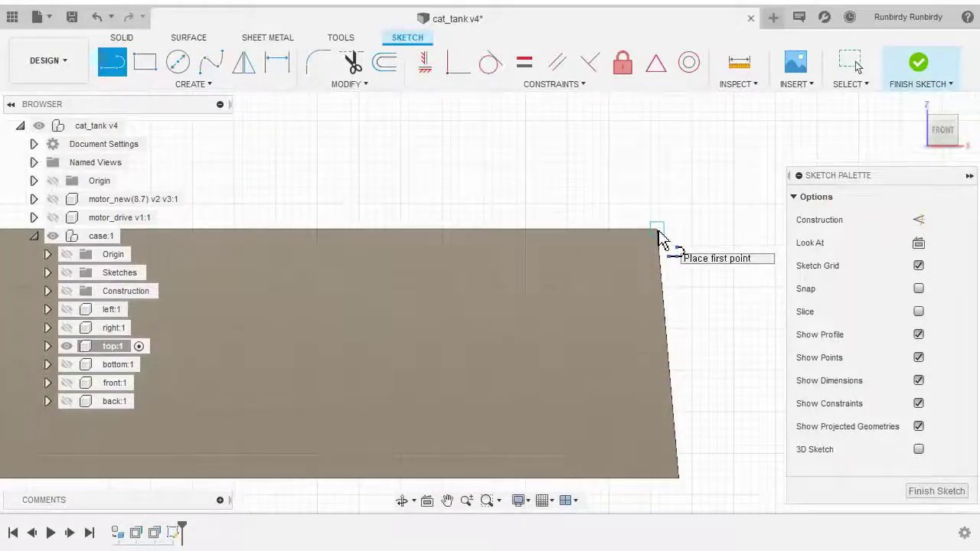
left_click(657, 229)
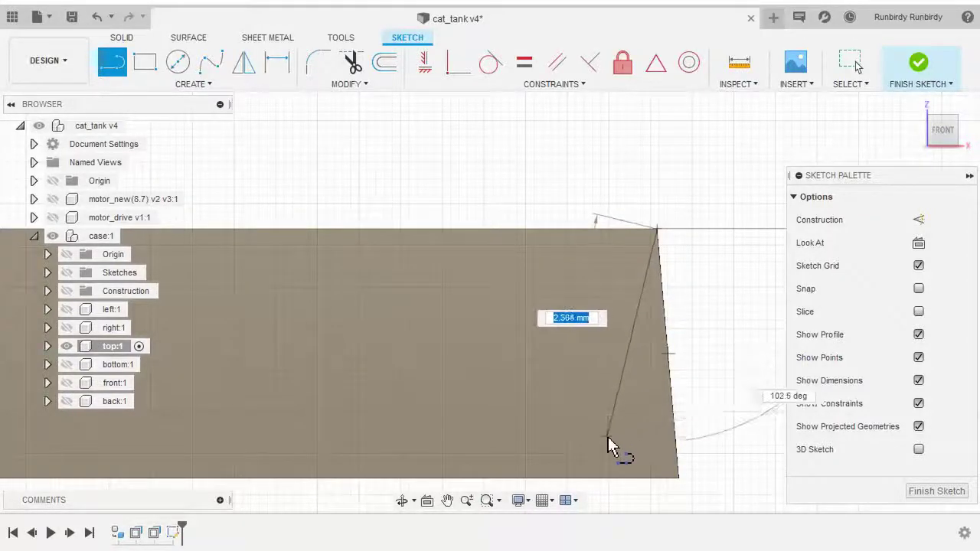
middle_click_drag(608, 431, 626, 297)
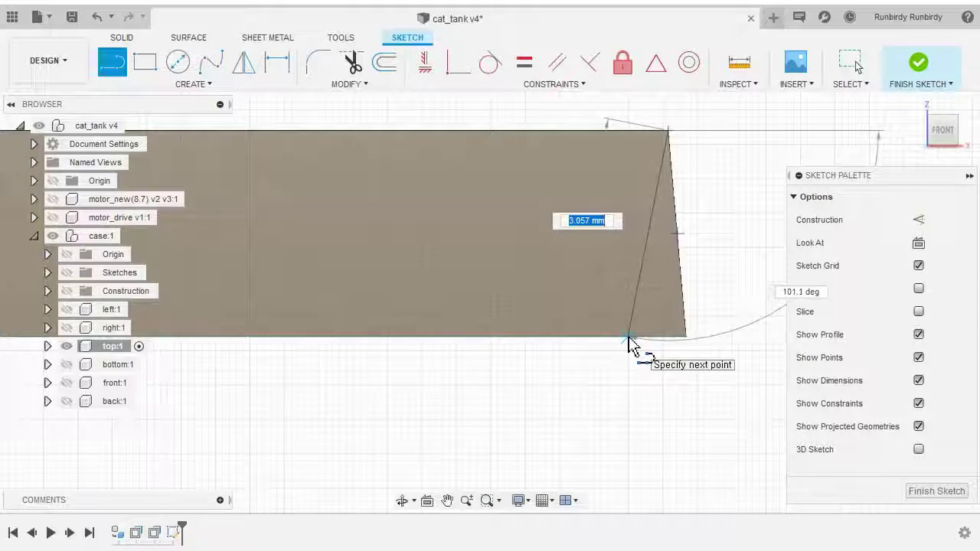
double_click(628, 338)
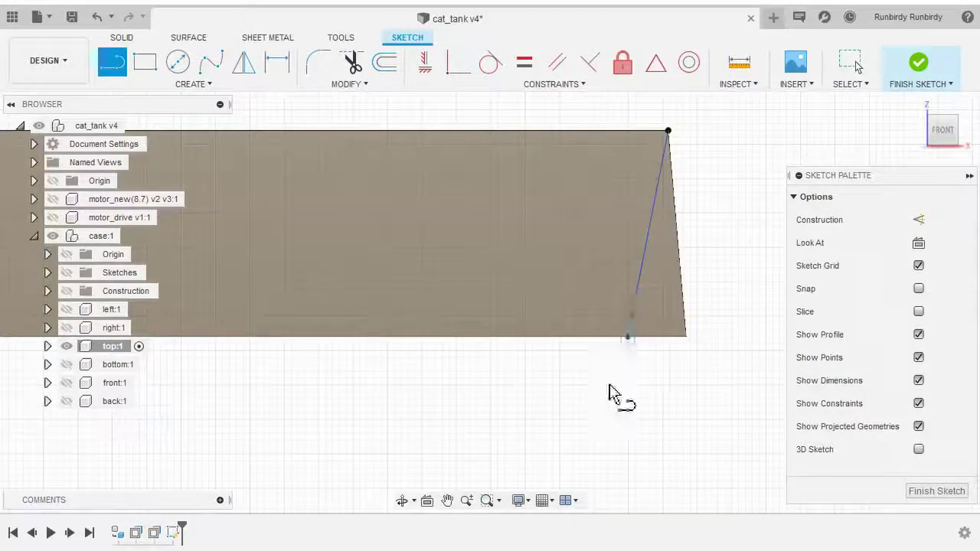
right_click(516, 365)
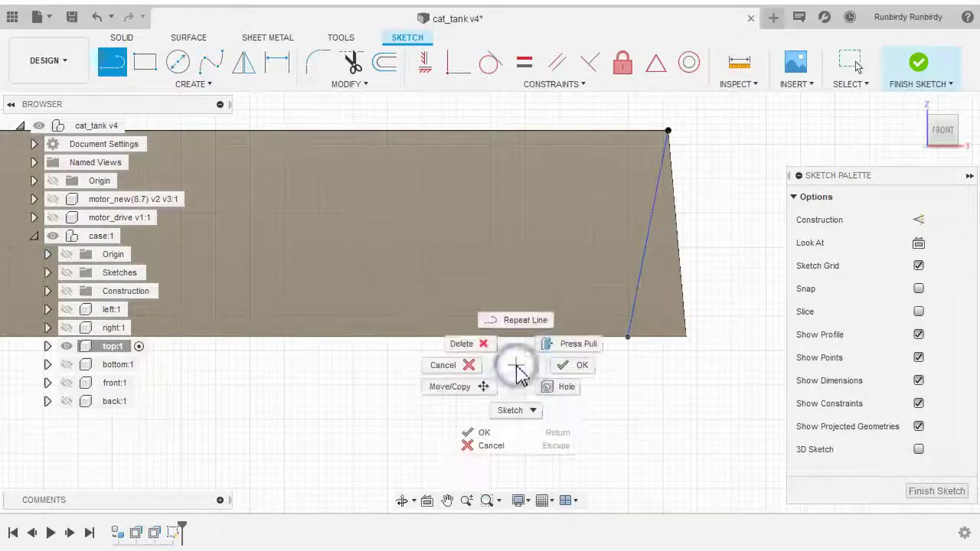
left_click(564, 371)
Step: Constrain the slanted line at the face's right end perpendicular to the bottom edge
scroll(429, 398, "down", 5)
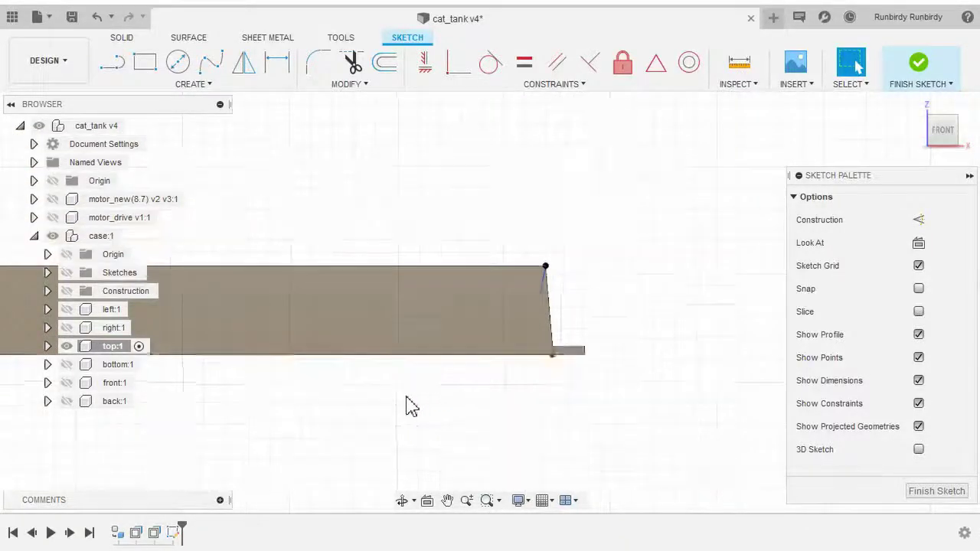
middle_click_drag(352, 422, 554, 414)
scroll(547, 418, "up", 3)
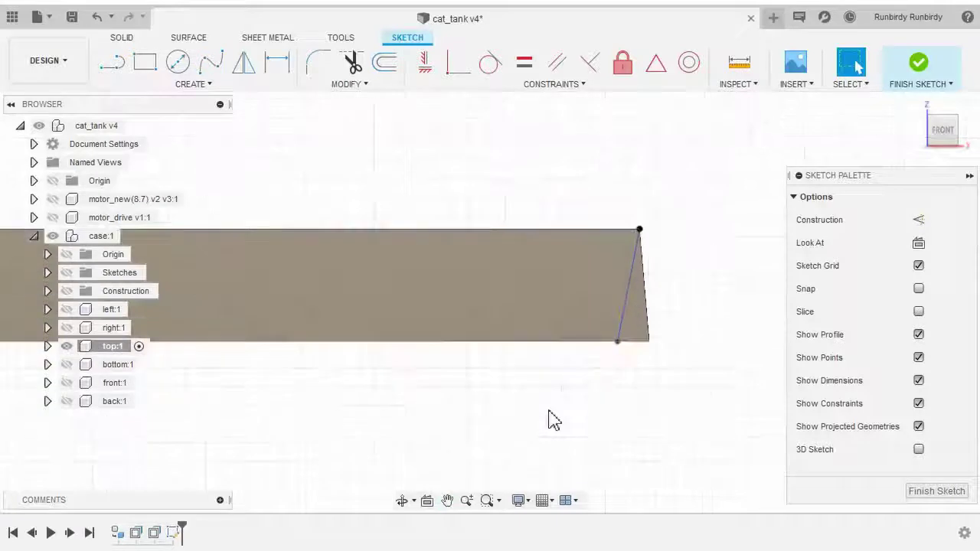
mouse_move(658, 427)
middle_mouse_down()
mouse_move(628, 420)
mouse_move(564, 373)
middle_mouse_up()
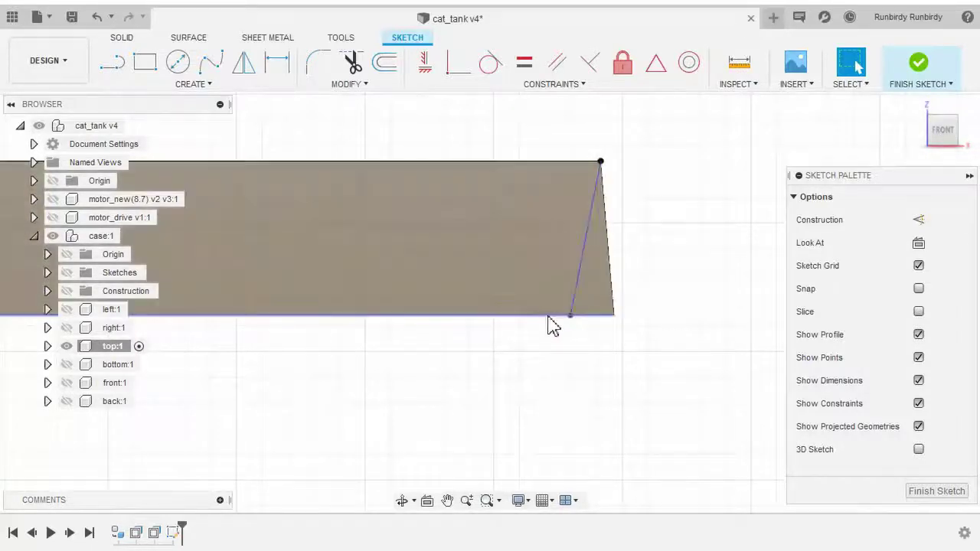
left_click(548, 316)
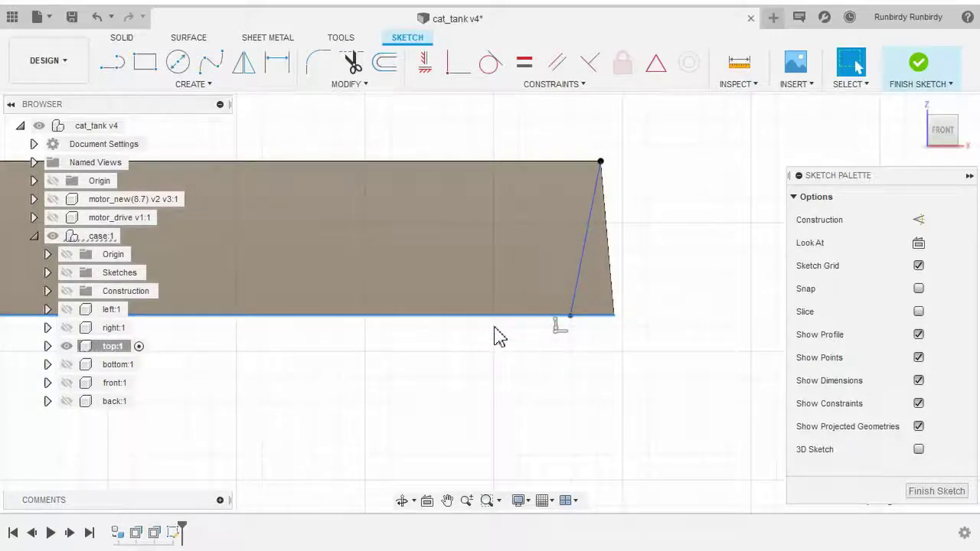
left_click(582, 259)
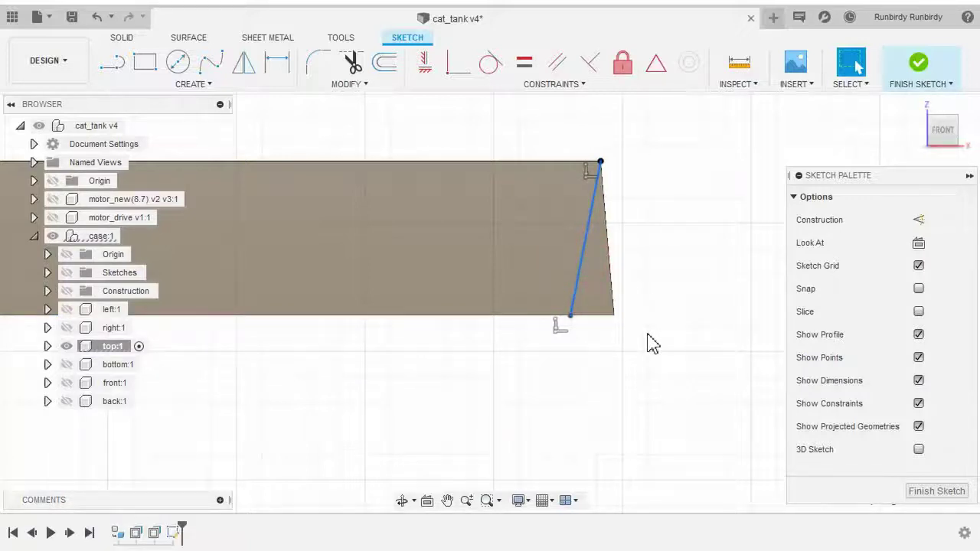
left_click(672, 202)
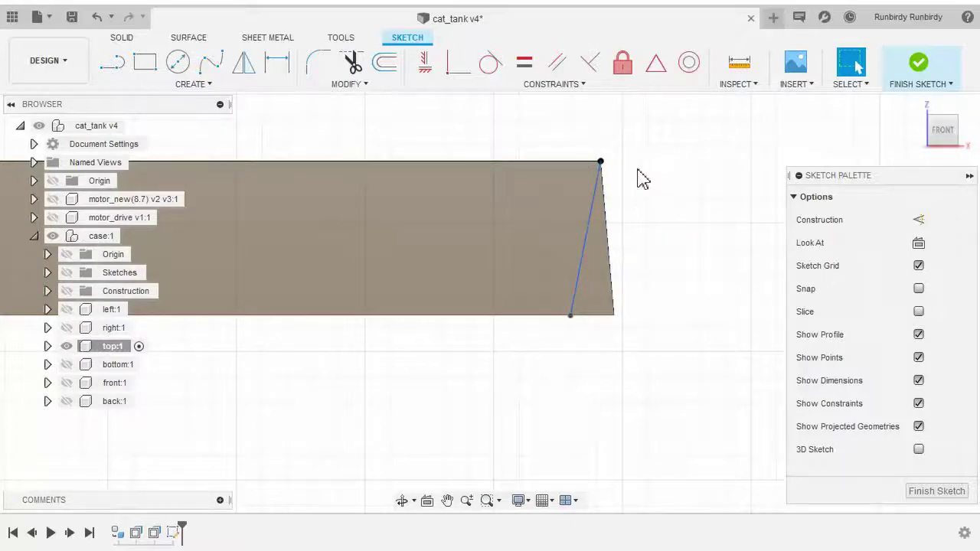
left_click(557, 88)
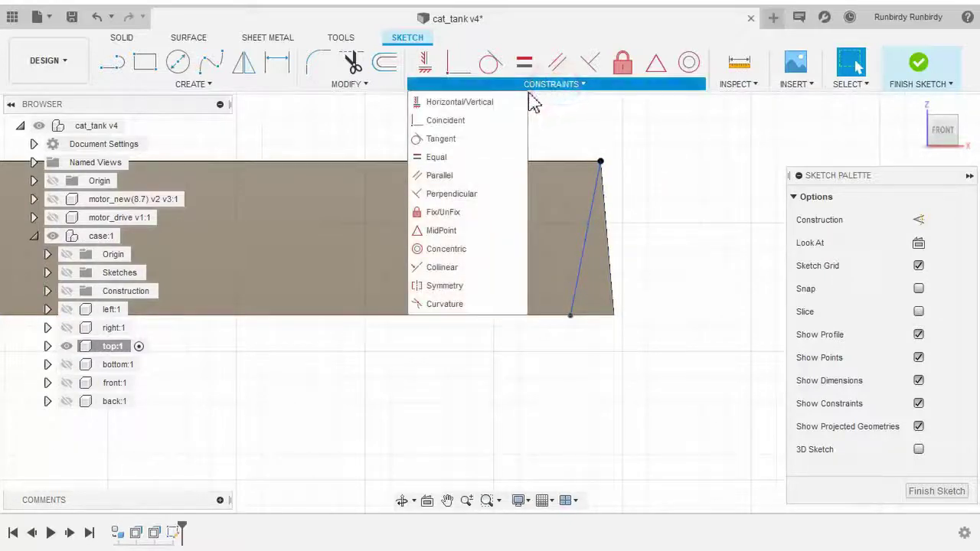
left_click(452, 193)
mouse_move(528, 376)
middle_mouse_down()
mouse_move(592, 344)
mouse_move(579, 404)
middle_mouse_up()
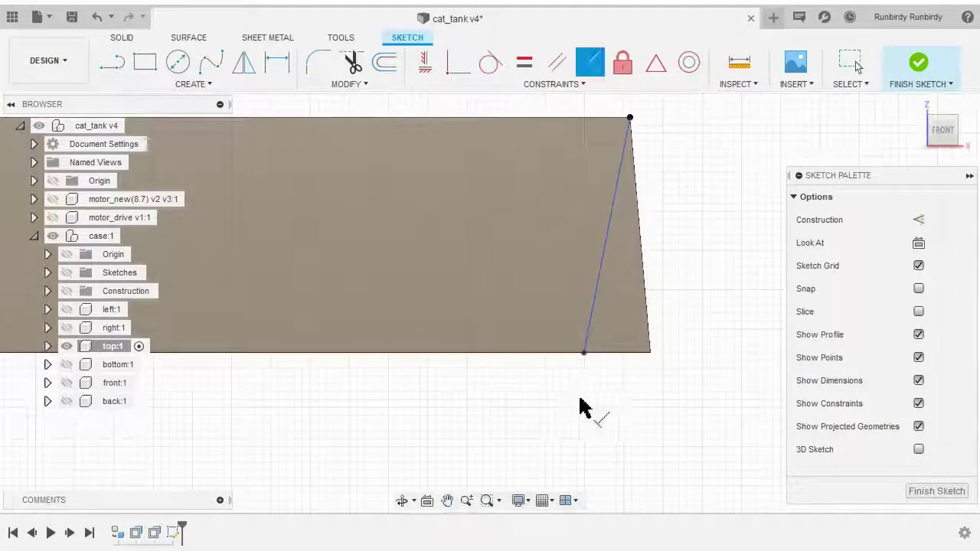
left_click(521, 353)
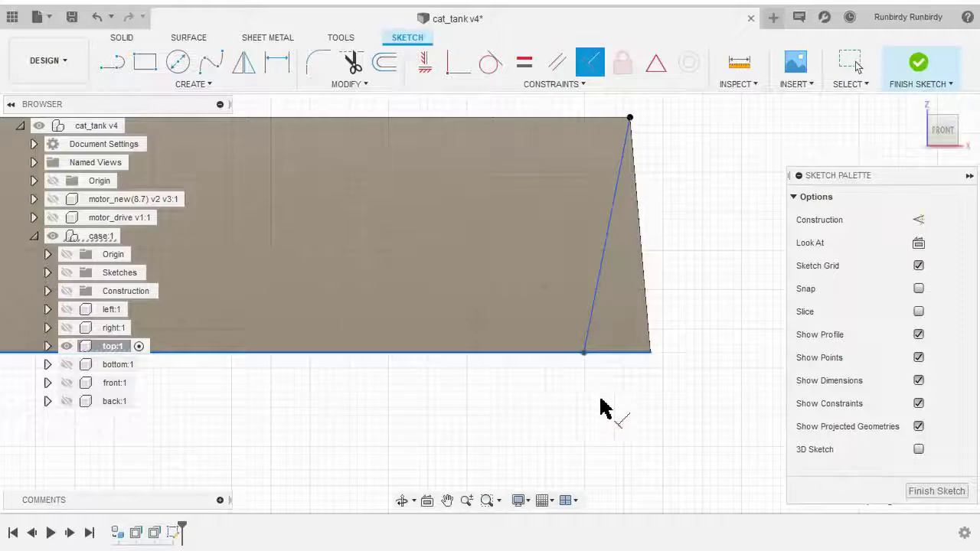
left_click(597, 303)
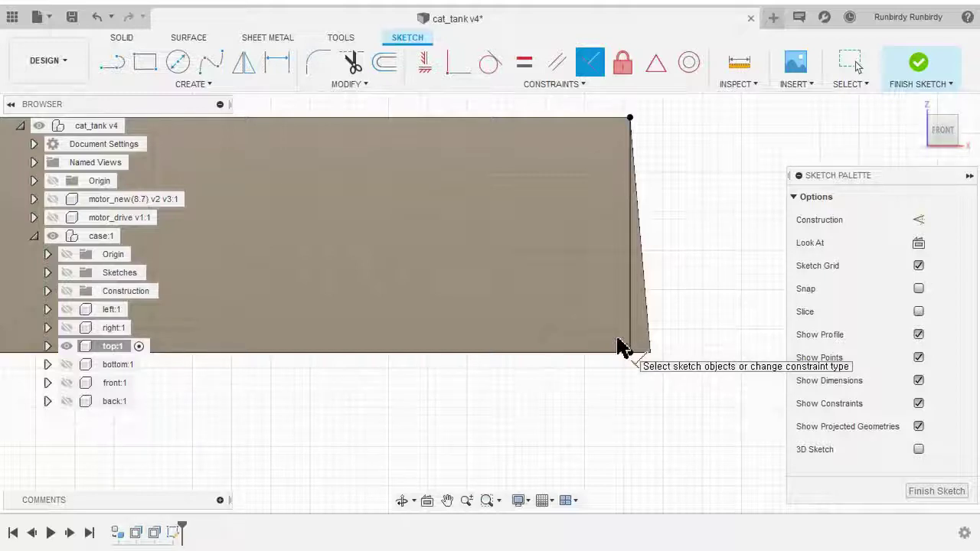
left_click(559, 85)
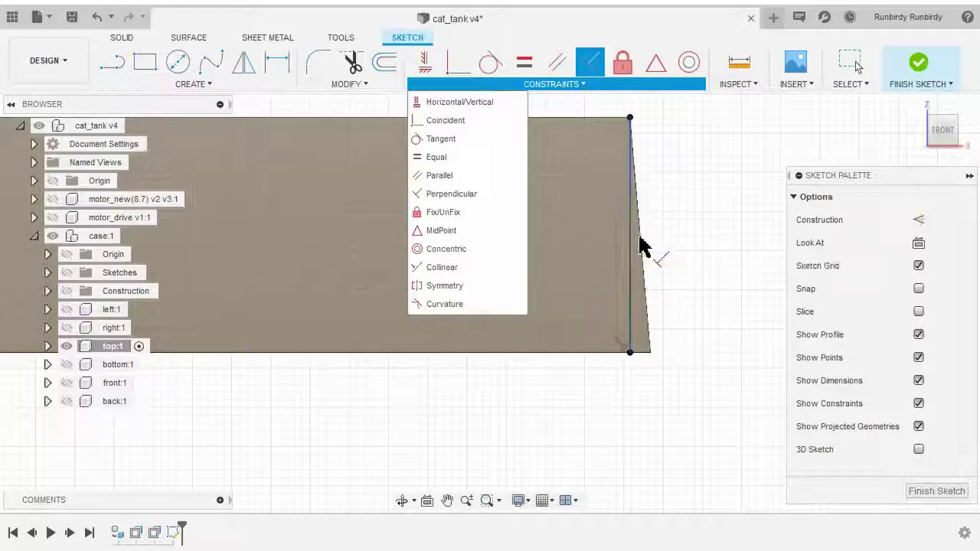
middle_click_drag(679, 180, 685, 217)
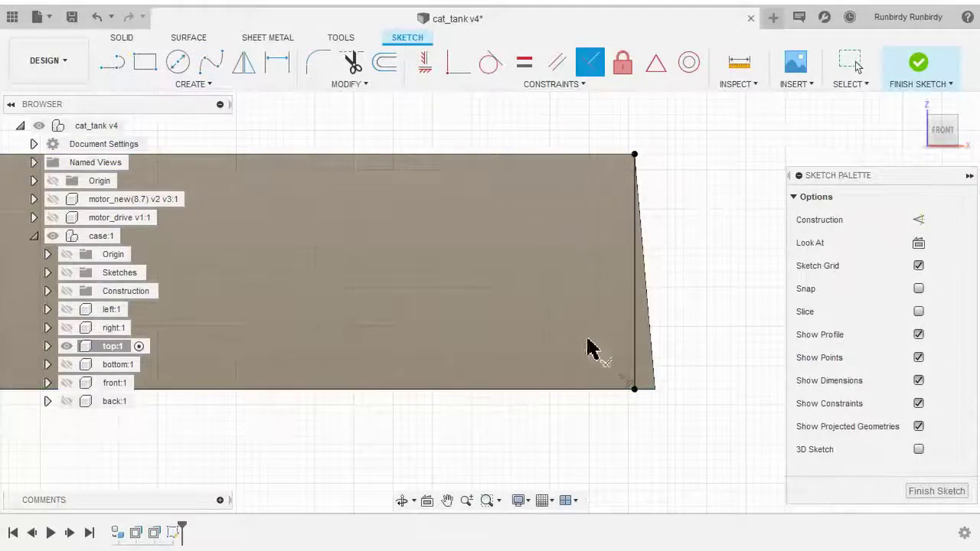
left_click(634, 340)
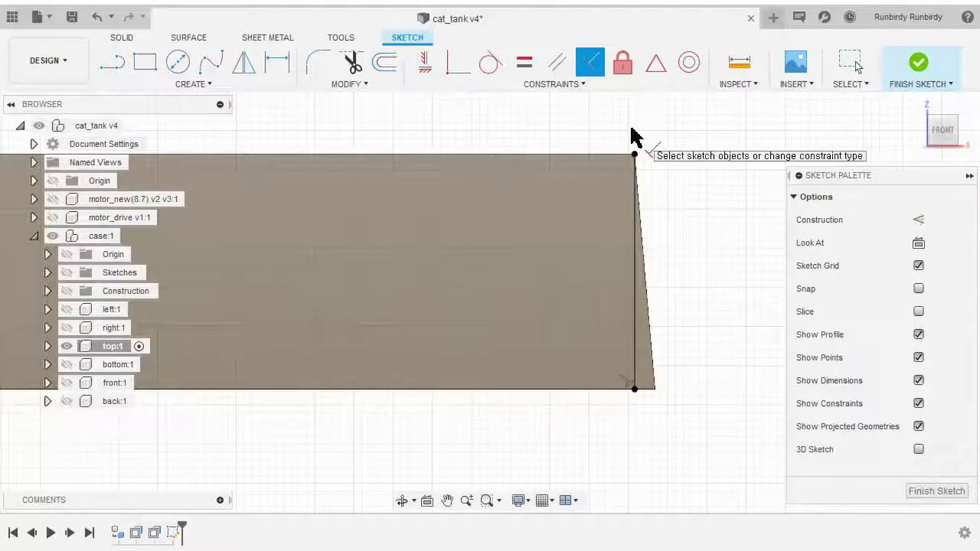
left_click(573, 89)
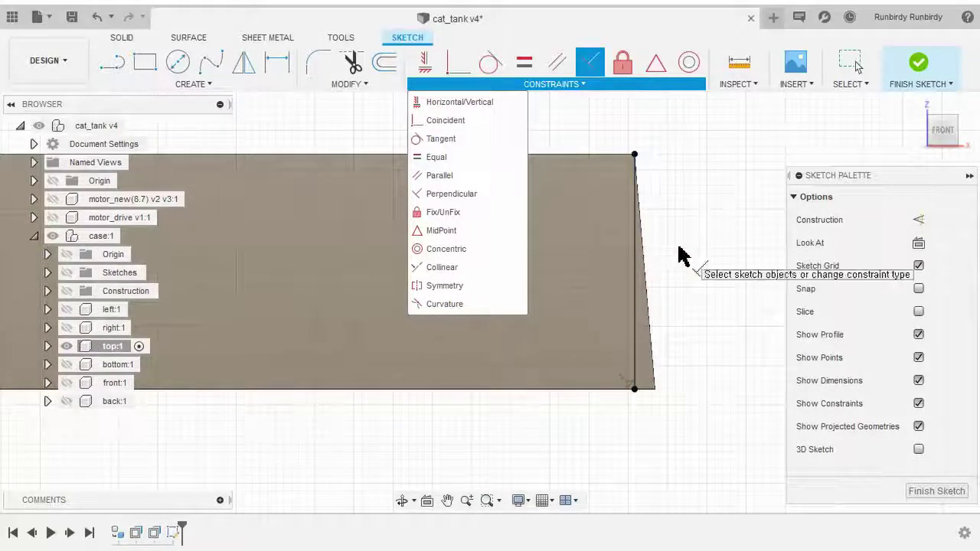
Step: Constrain the slanted line at the face's left end perpendicular to the bottom edge
scroll(678, 258, "down", 3)
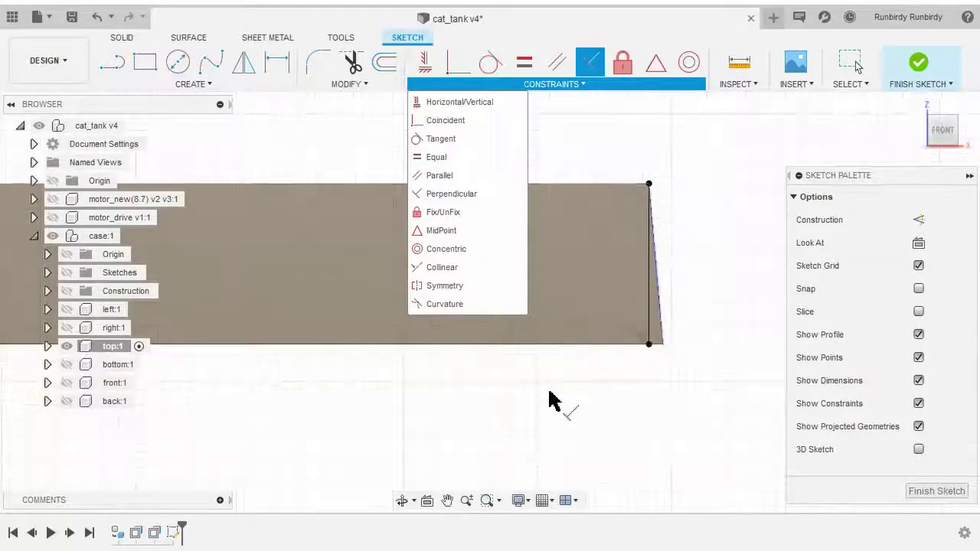
middle_click(286, 423)
middle_click_drag(286, 424, 409, 437)
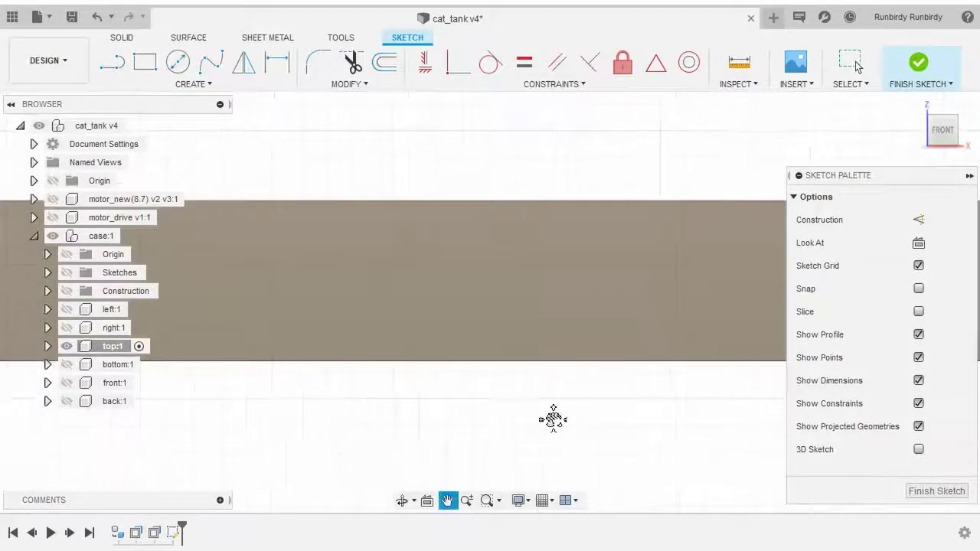
middle_click_drag(154, 406, 626, 368)
scroll(626, 366, "down", 3)
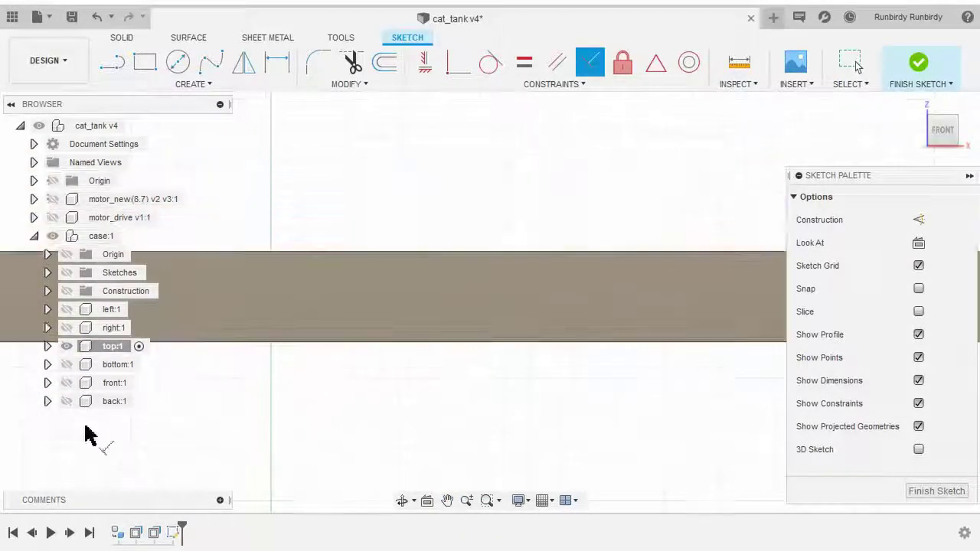
middle_click_drag(154, 429, 573, 430)
middle_click_drag(245, 368, 823, 345)
scroll(345, 333, "up", 3)
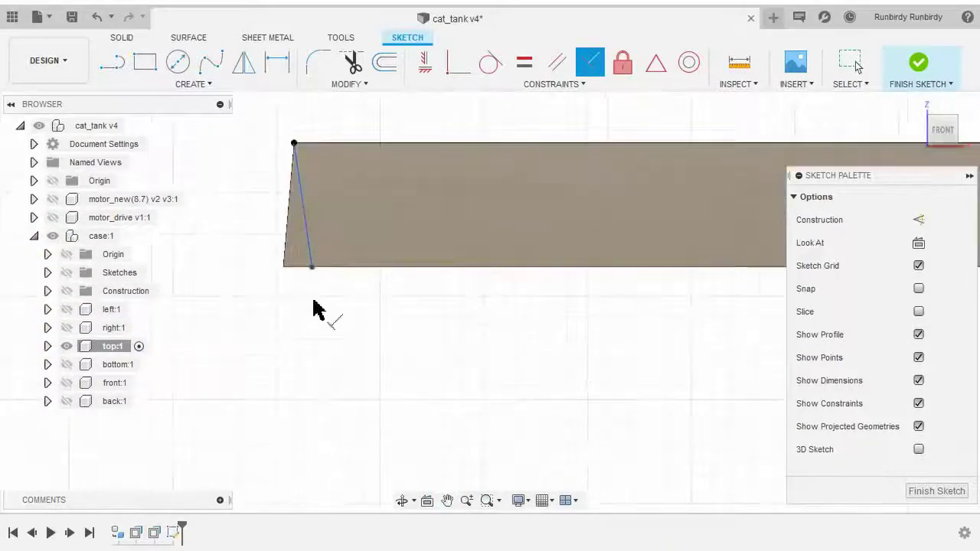
scroll(350, 326, "up", 2)
middle_click_drag(364, 311, 436, 407)
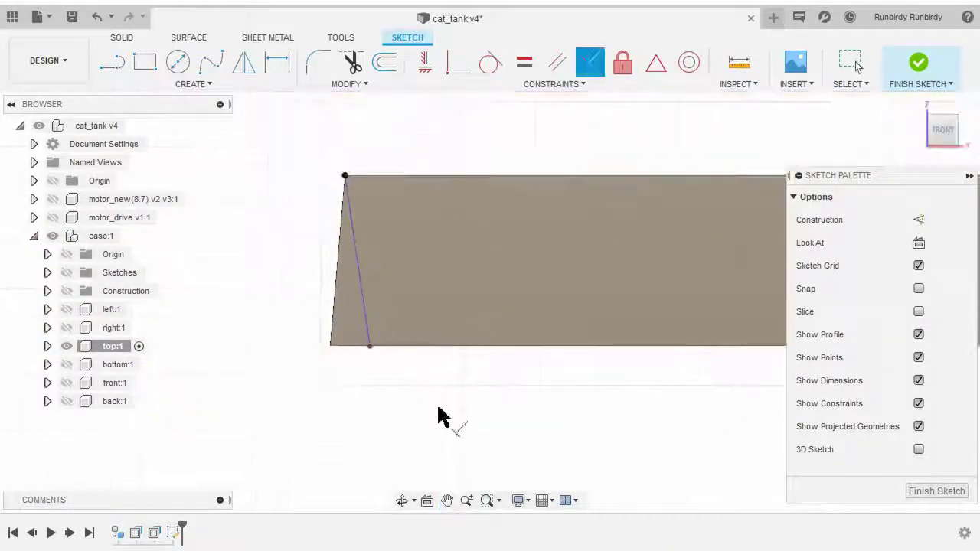
scroll(435, 408, "up", 1)
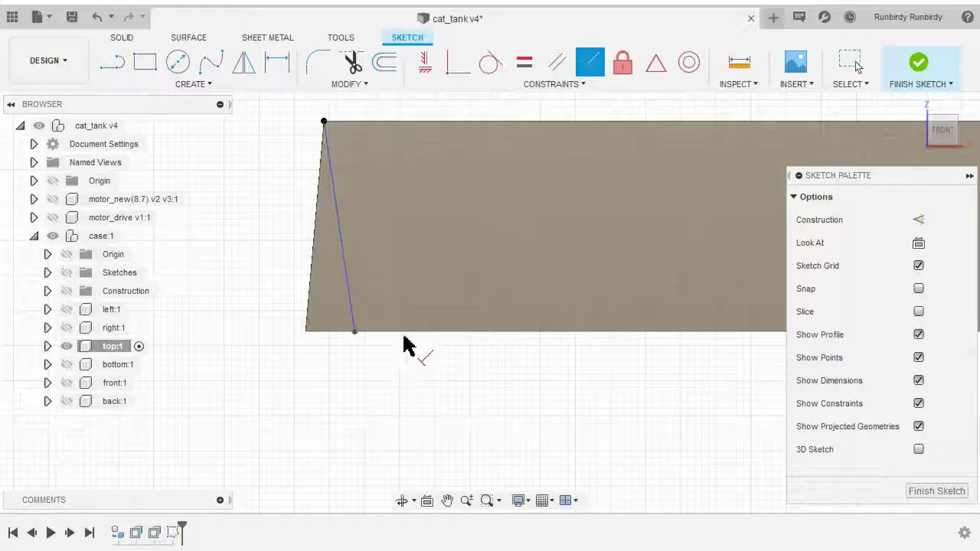
scroll(406, 341, "up", 1)
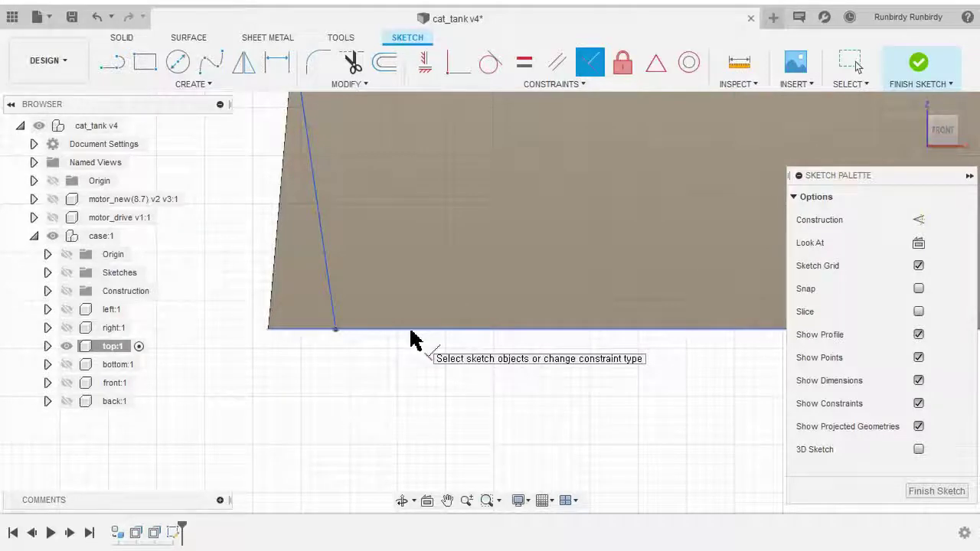
left_click(411, 337)
middle_click_drag(334, 376, 405, 449)
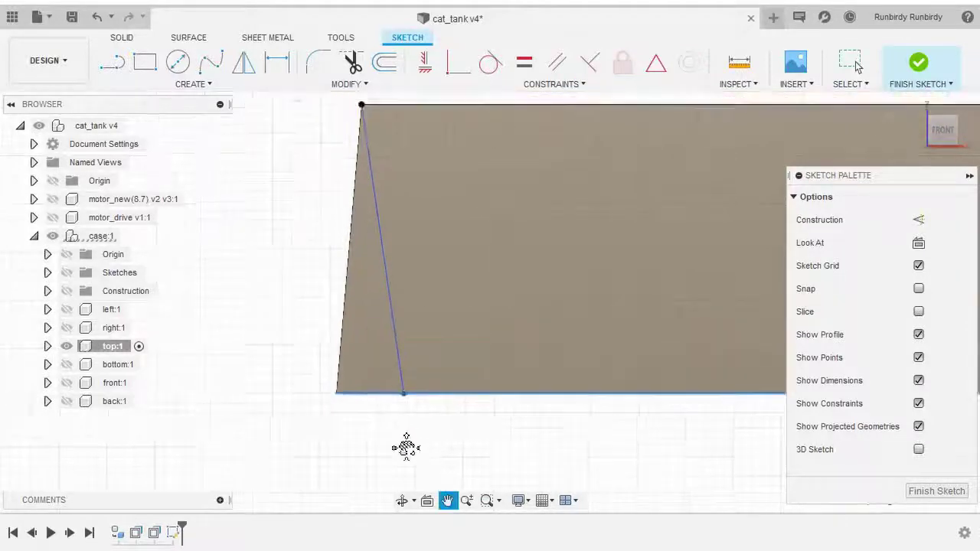
left_click(388, 297)
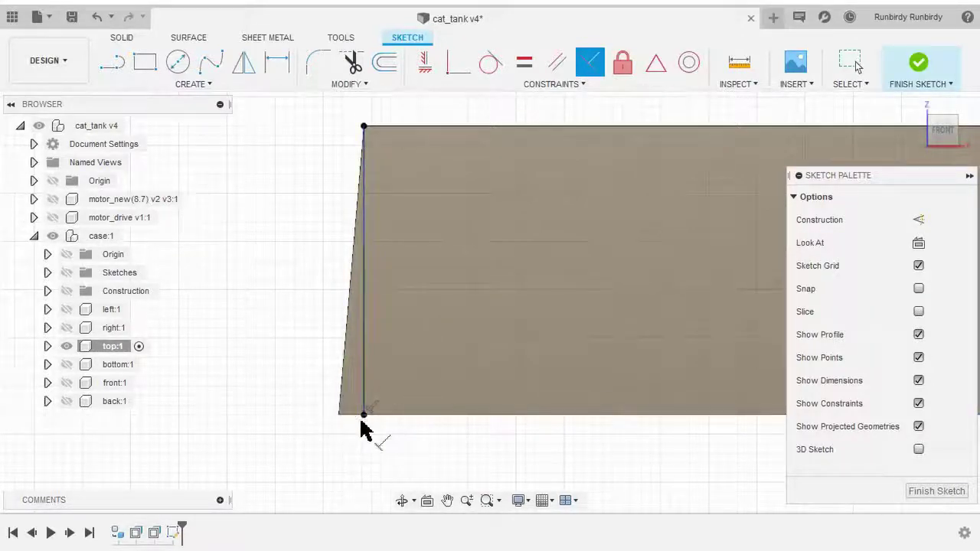
Step: Finish the sketch on the top panel's front face
scroll(572, 375, "down", 3)
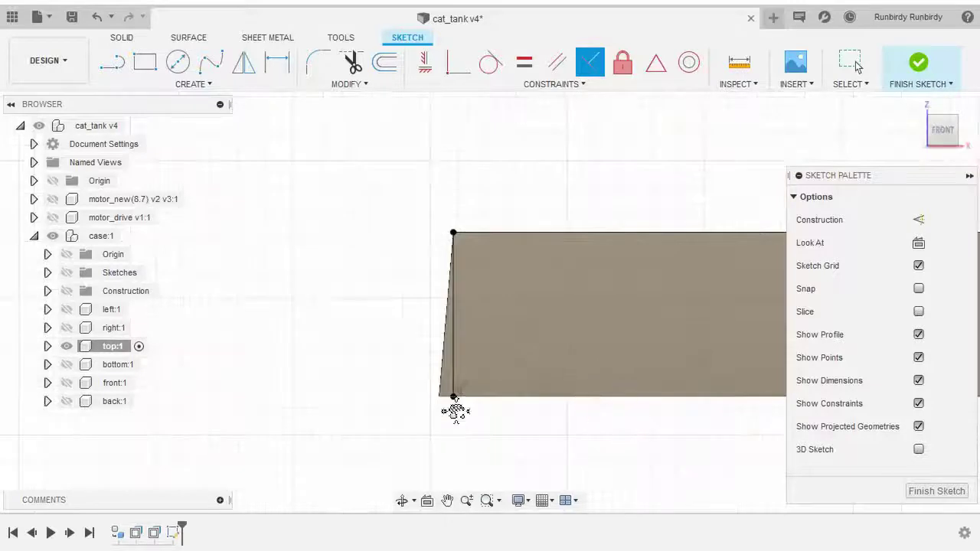
middle_click_drag(452, 412, 319, 409)
scroll(319, 408, "down", 1)
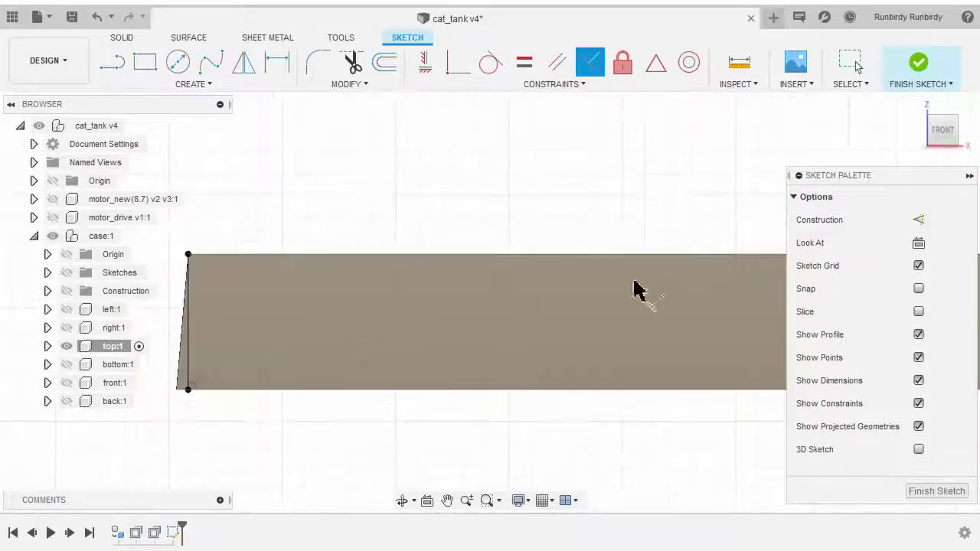
left_click(925, 68)
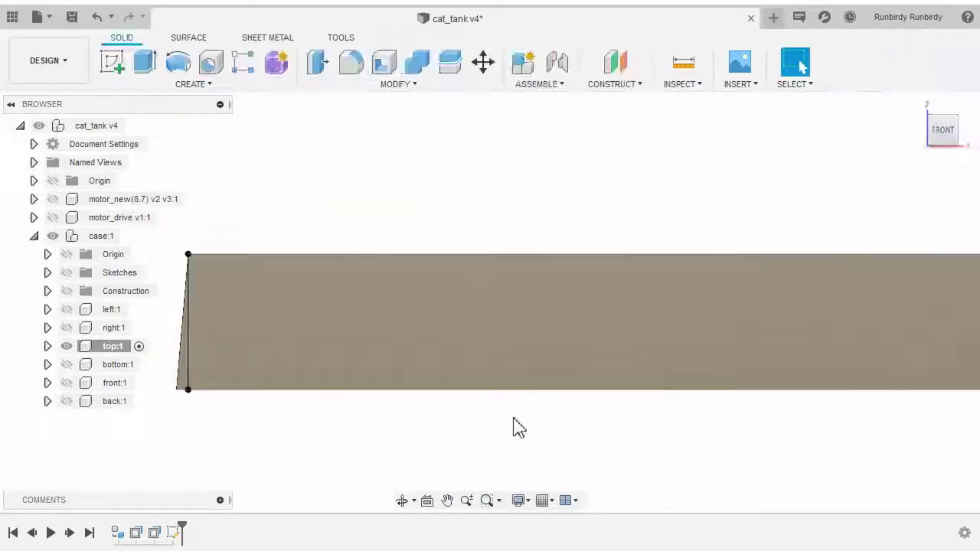
Step: Examine the sketched lines at the top panel's front corners from an angled view, ending close to the left corner
scroll(523, 421, "down", 4)
middle_click_drag(556, 426, 350, 367)
scroll(502, 394, "down", 2)
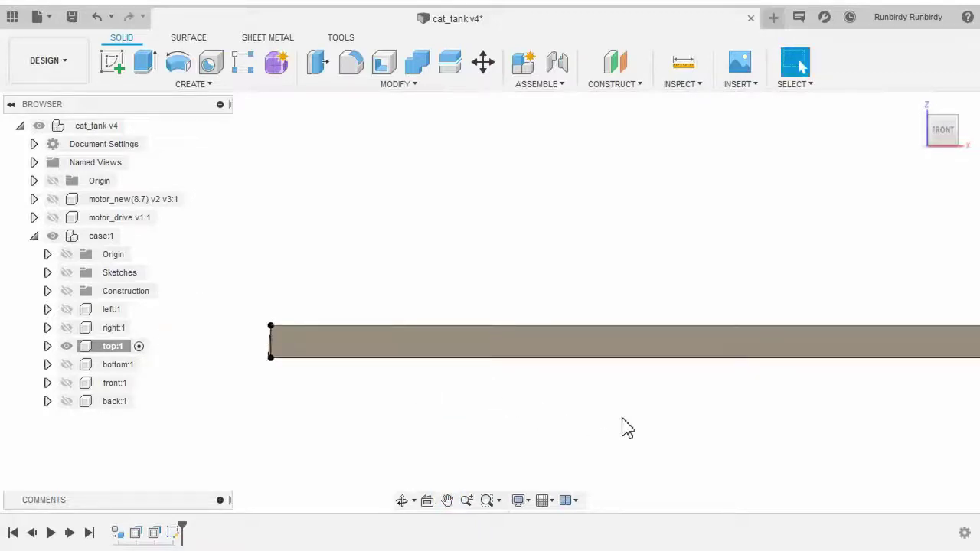
middle_click_drag(625, 428, 590, 434, "shift")
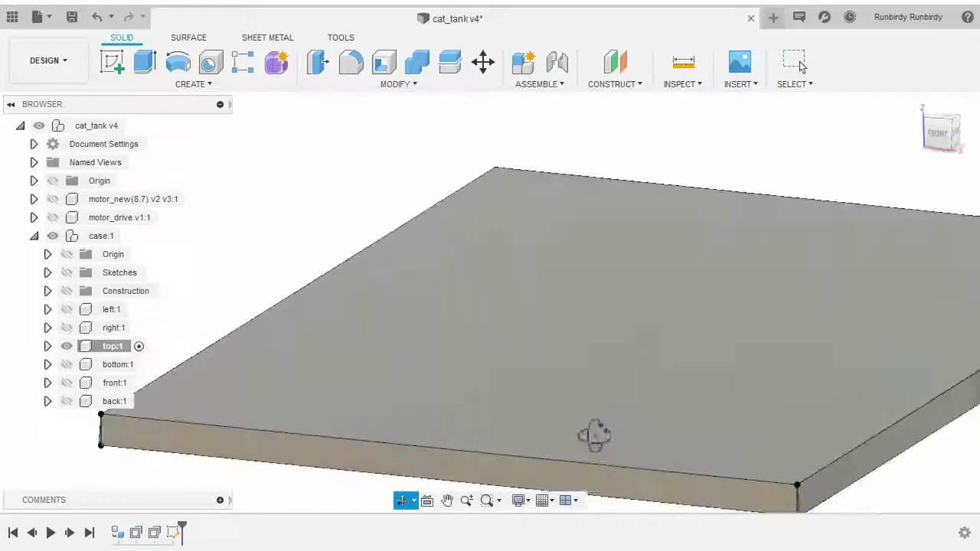
middle_click_drag(599, 386, 591, 309)
scroll(585, 380, "up", 3)
middle_click_drag(585, 381, 714, 403)
middle_click_drag(517, 392, 719, 422)
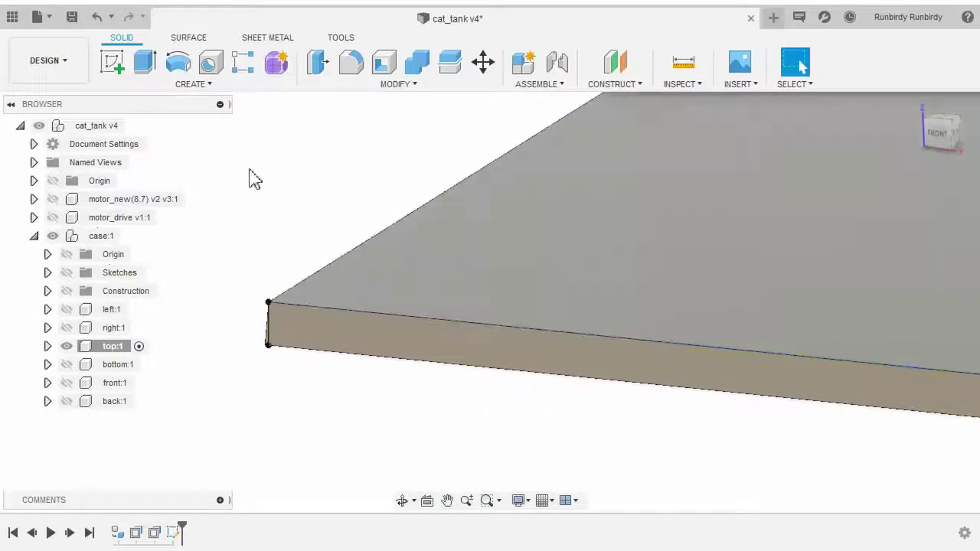
Step: Examine the thin triangular profiles between the sketched vertical lines and the slanted side edges at both ends of the top panel's front face
scroll(264, 356, "up", 8)
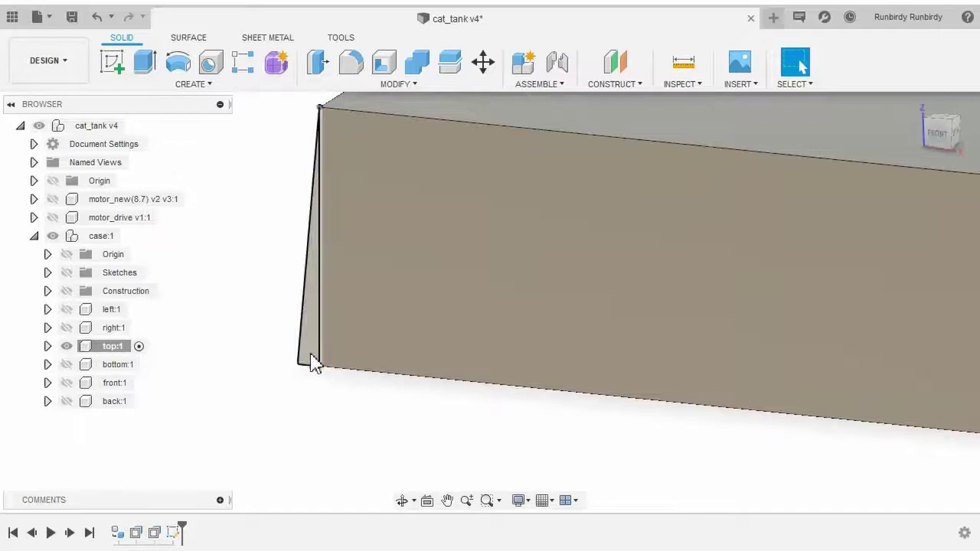
left_click(309, 350)
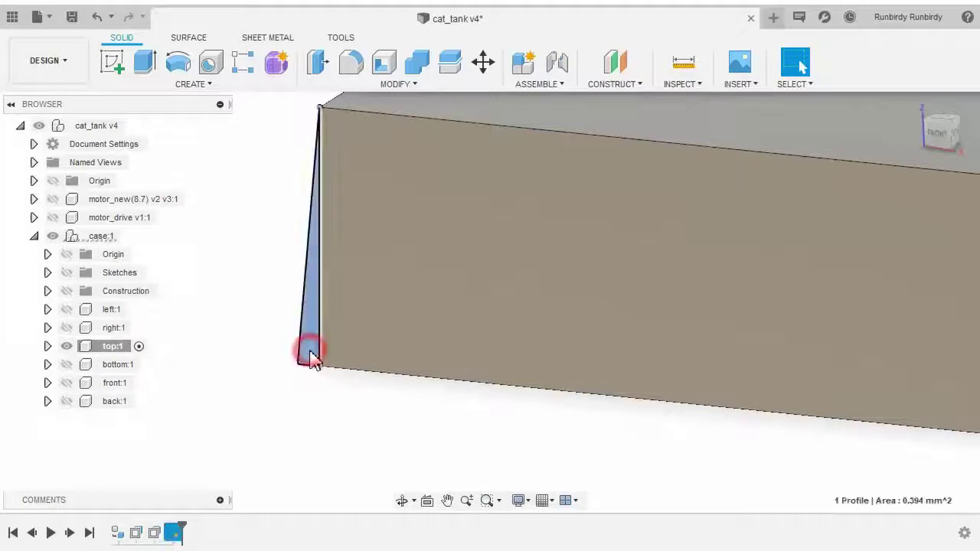
middle_click_drag(320, 329, 693, 352, "shift")
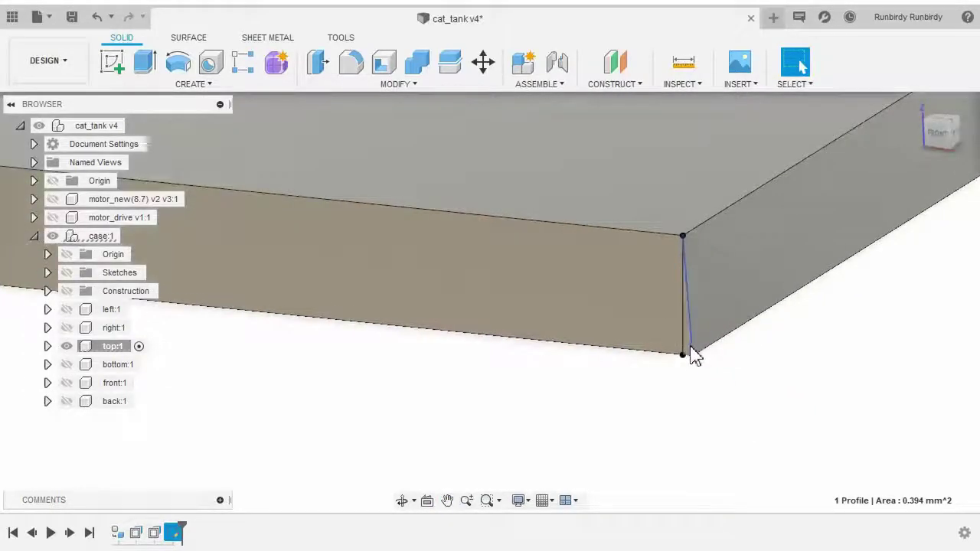
left_click(689, 347)
scroll(689, 349, "up", 2)
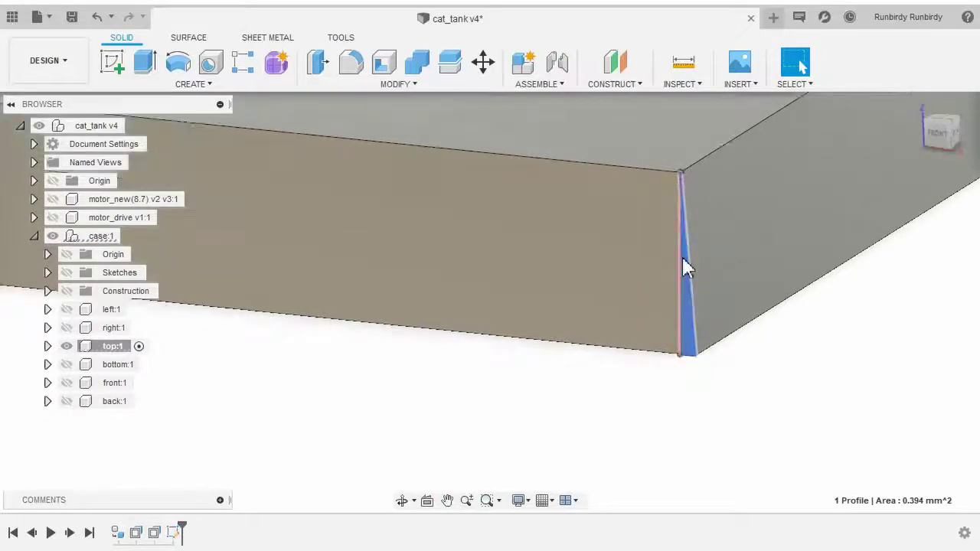
scroll(670, 388, "up", 2)
scroll(670, 388, "up", 1)
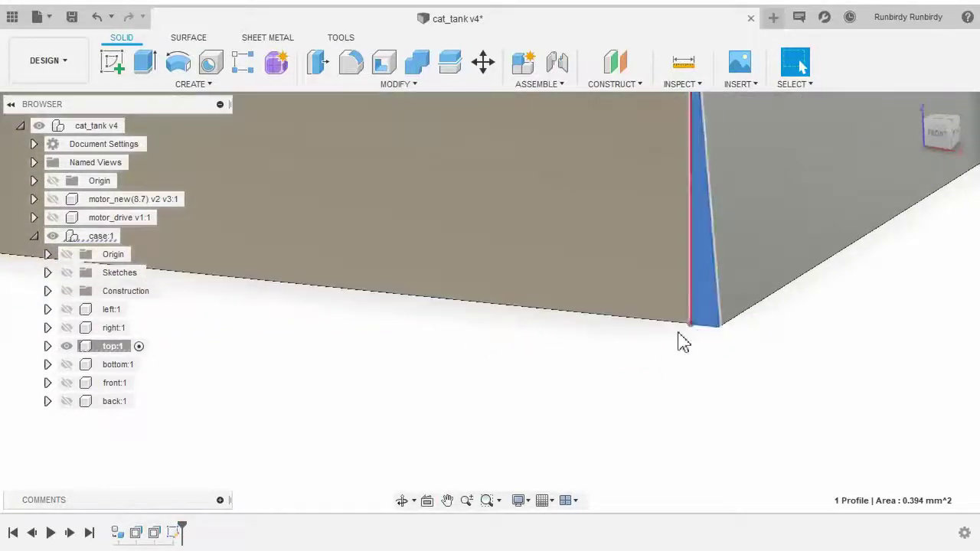
left_click(595, 394)
scroll(596, 381, "down", 2)
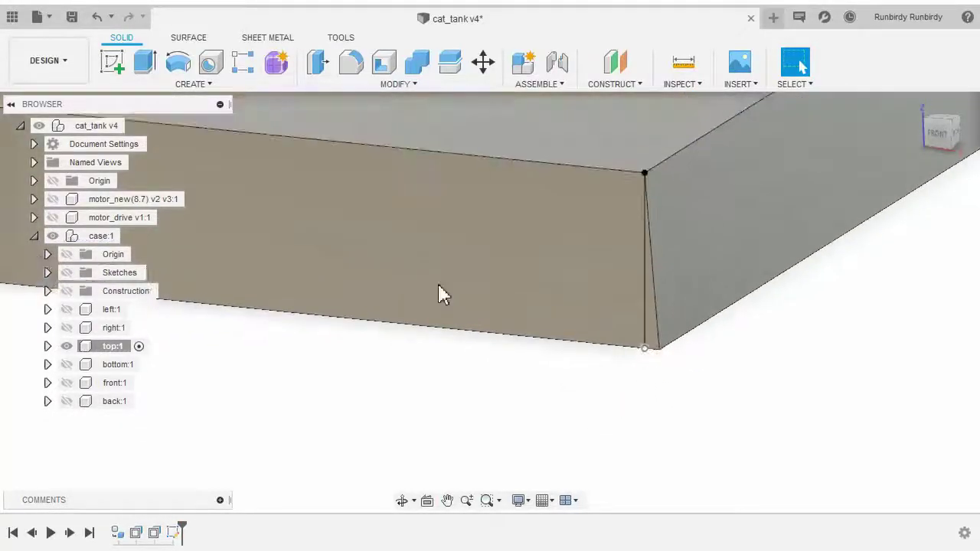
scroll(274, 339, "down", 2)
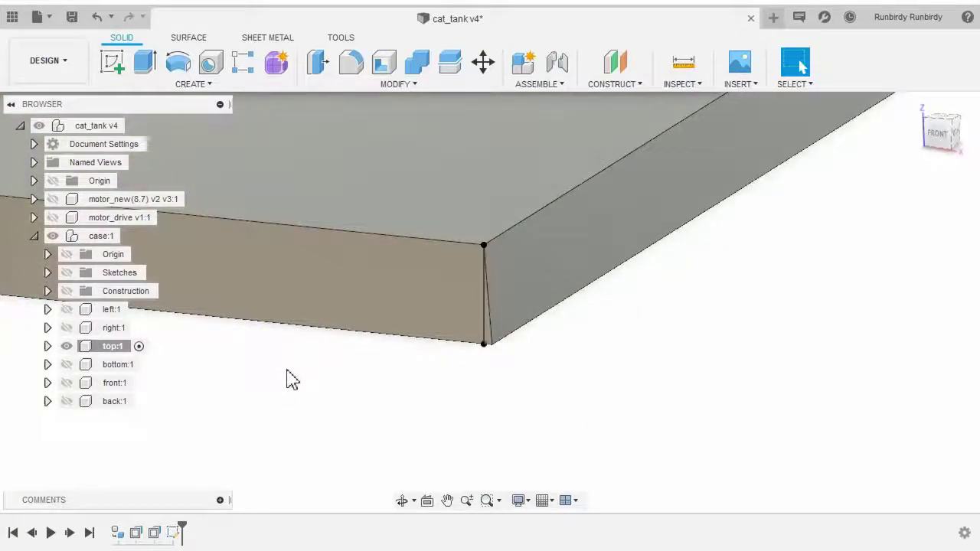
middle_click_drag(291, 383, 463, 398)
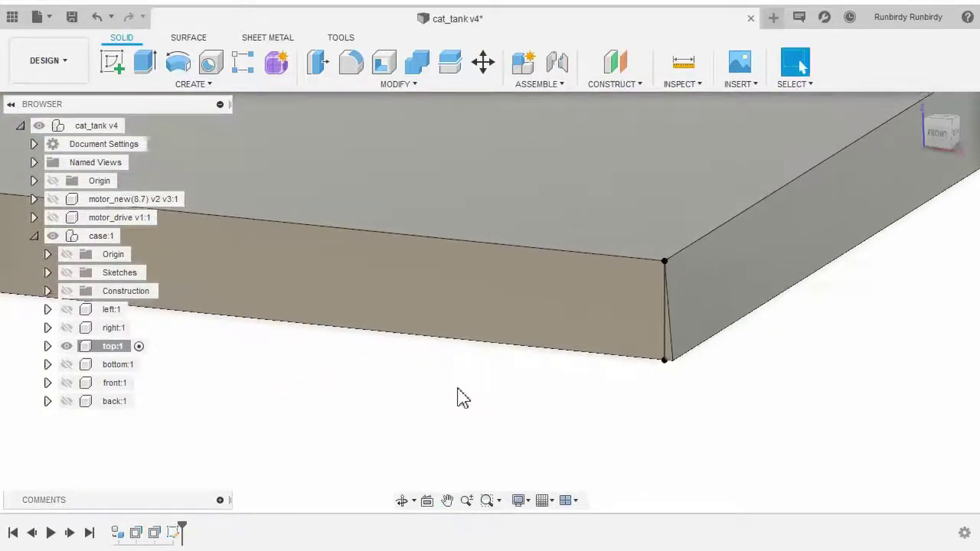
Step: Start an extrusion using the thin triangular profile at the right end of the top panel's front face
left_click(192, 84)
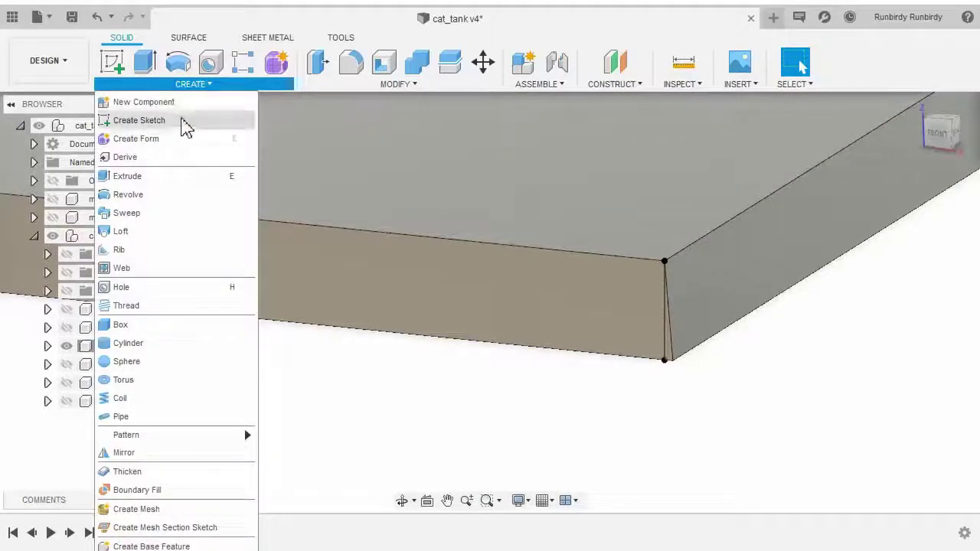
left_click(174, 178)
middle_click_drag(420, 398, 607, 389)
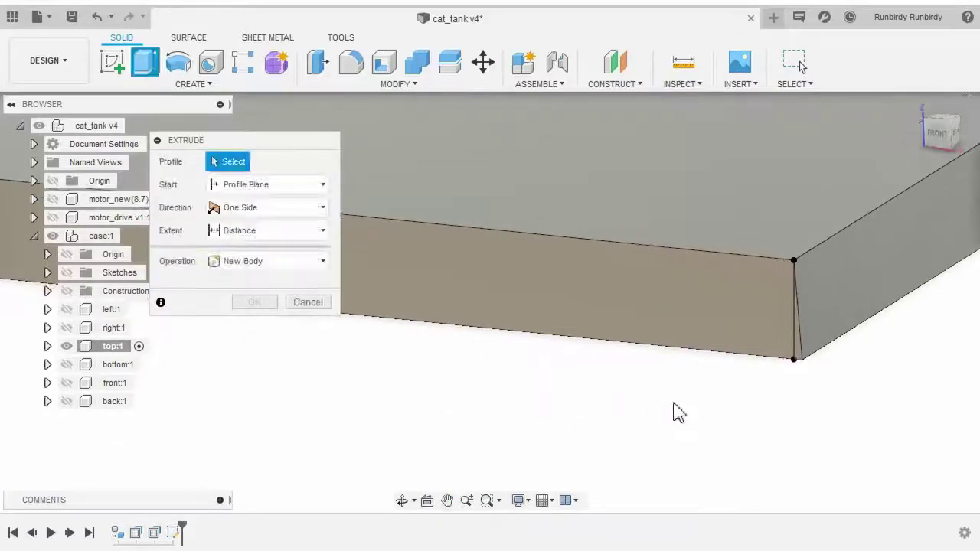
scroll(676, 403, "up", 3)
middle_click_drag(773, 390, 724, 423)
scroll(750, 412, "up", 1)
scroll(761, 425, "down", 5)
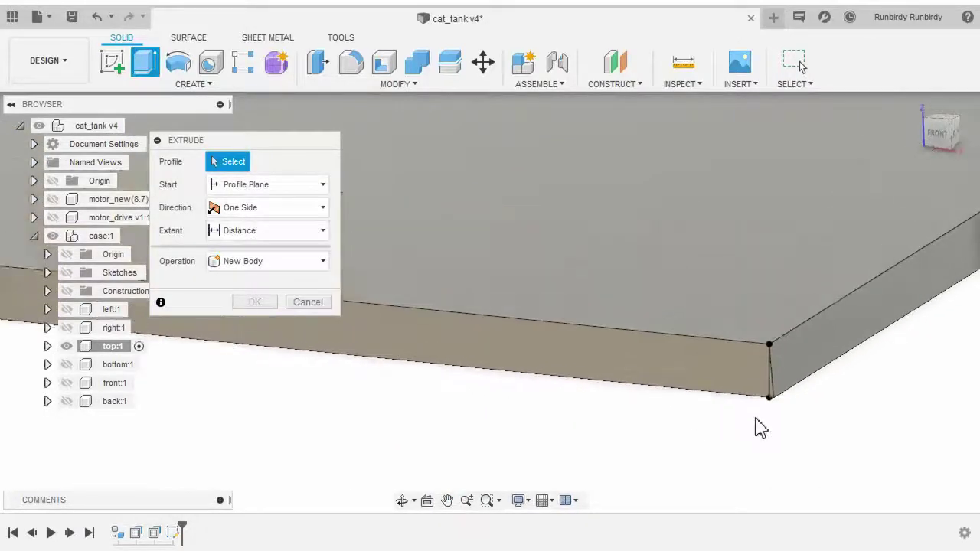
scroll(766, 416, "up", 3)
scroll(775, 412, "up", 3)
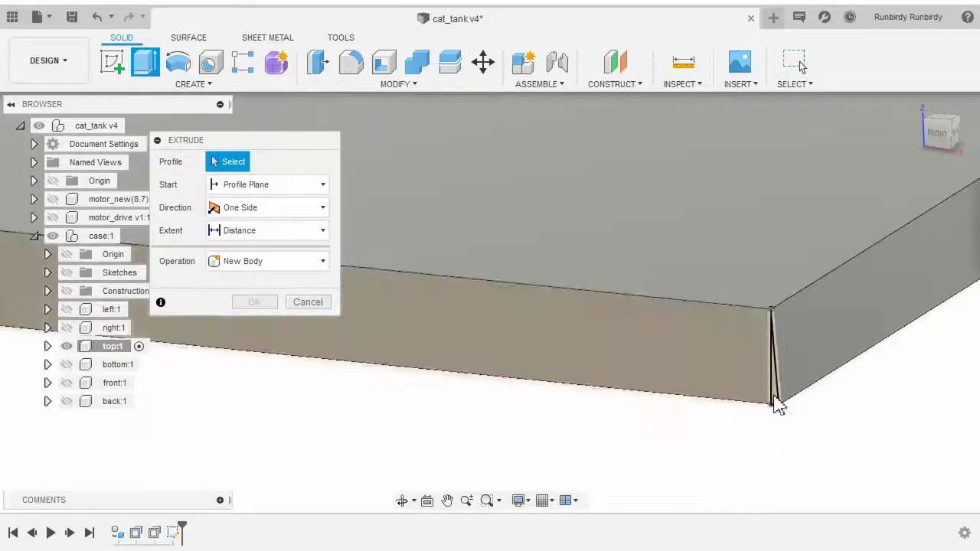
left_click(775, 405)
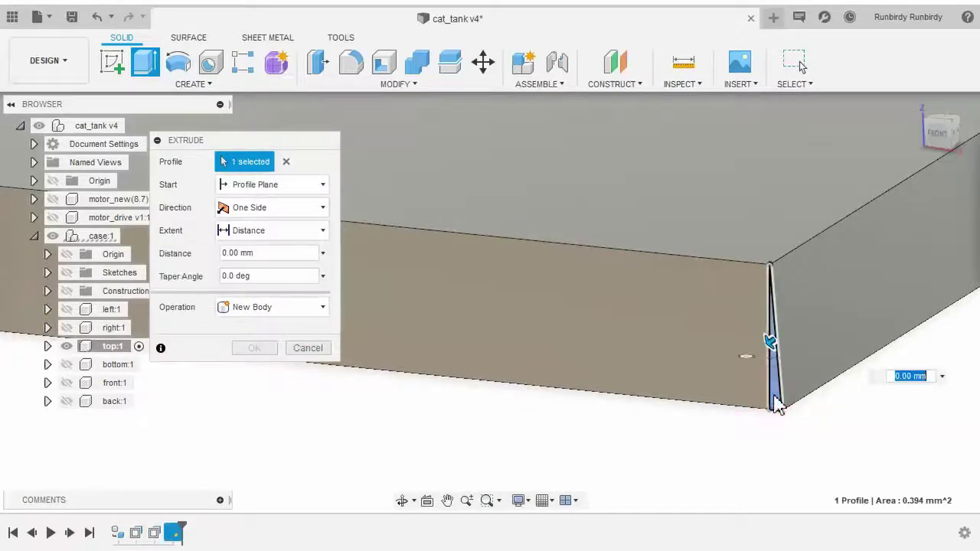
scroll(773, 409, "down", 2)
scroll(780, 405, "up", 3)
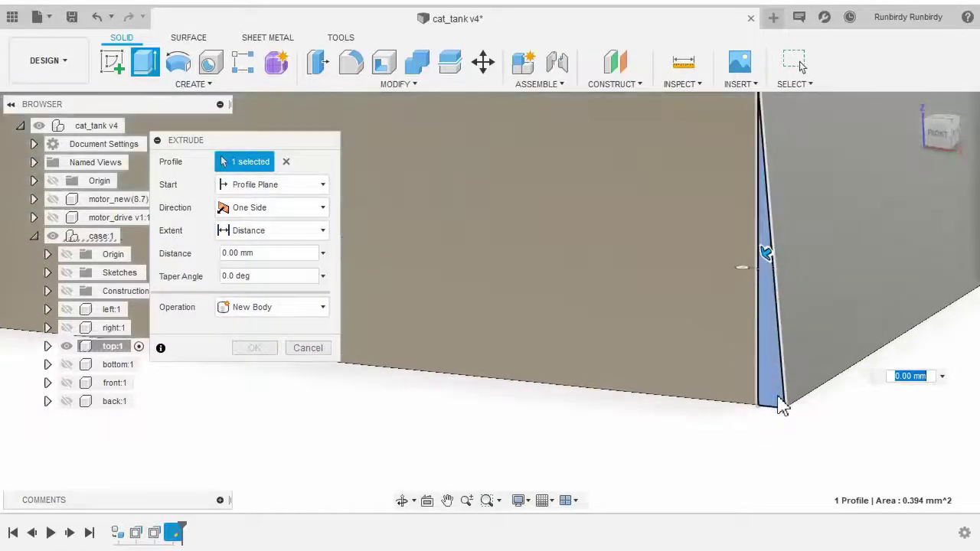
scroll(775, 325, "down", 1)
scroll(643, 418, "down", 5)
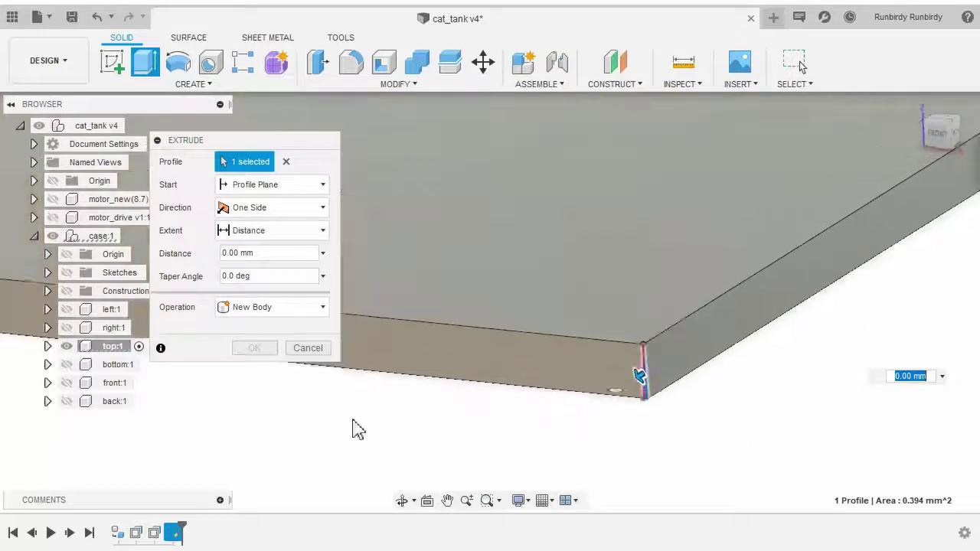
Step: Add the thin triangular profile at the front face's left end to the extrusion
scroll(681, 300, "up", 5)
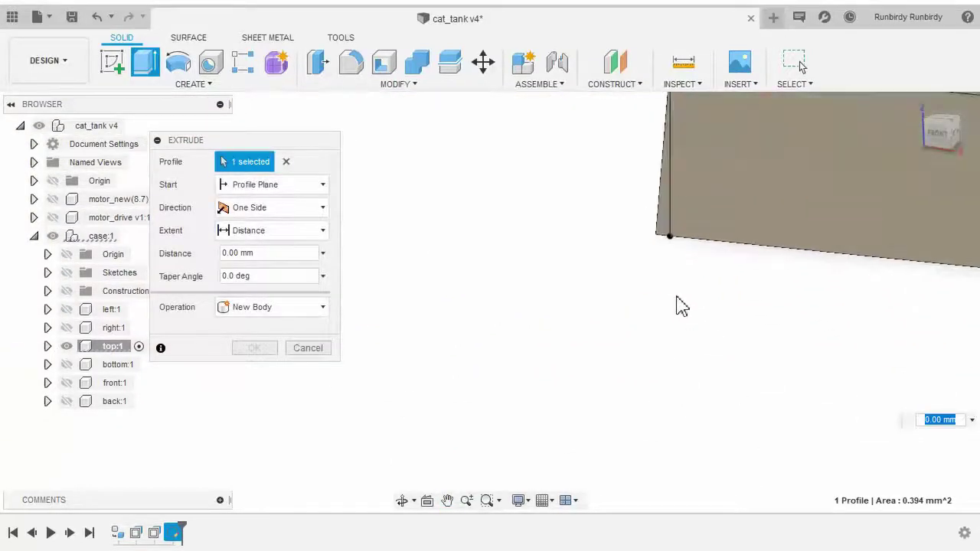
middle_click_drag(675, 291, 647, 479)
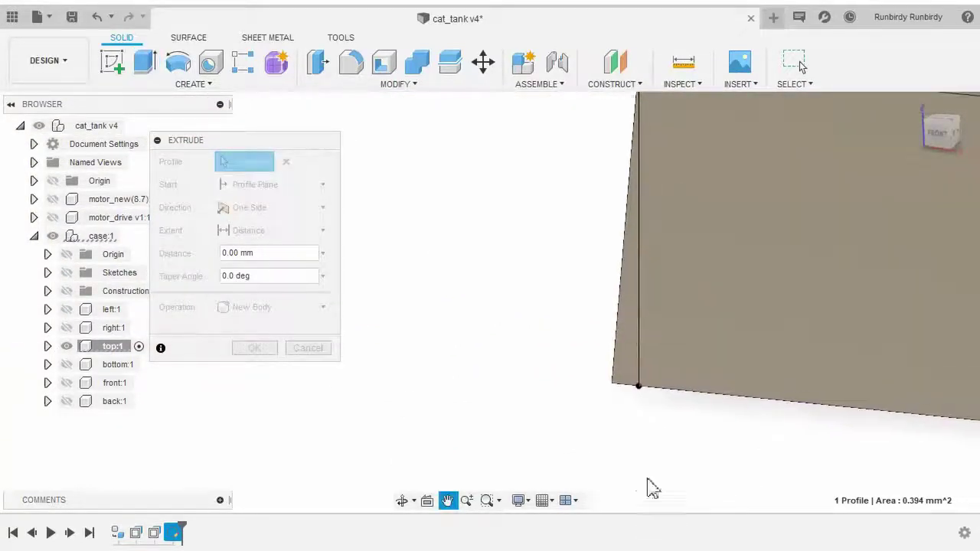
left_click(634, 362)
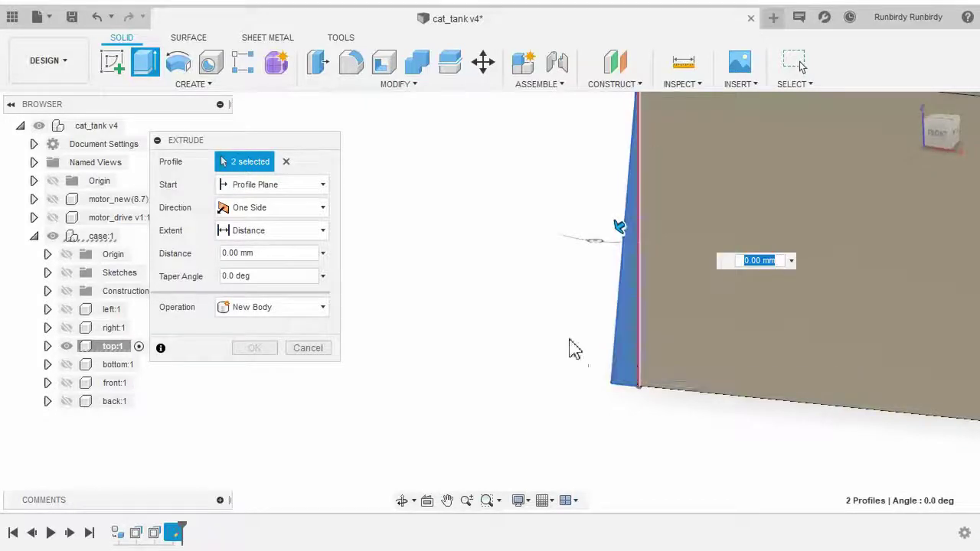
middle_click_drag(569, 345, 492, 409, "shift")
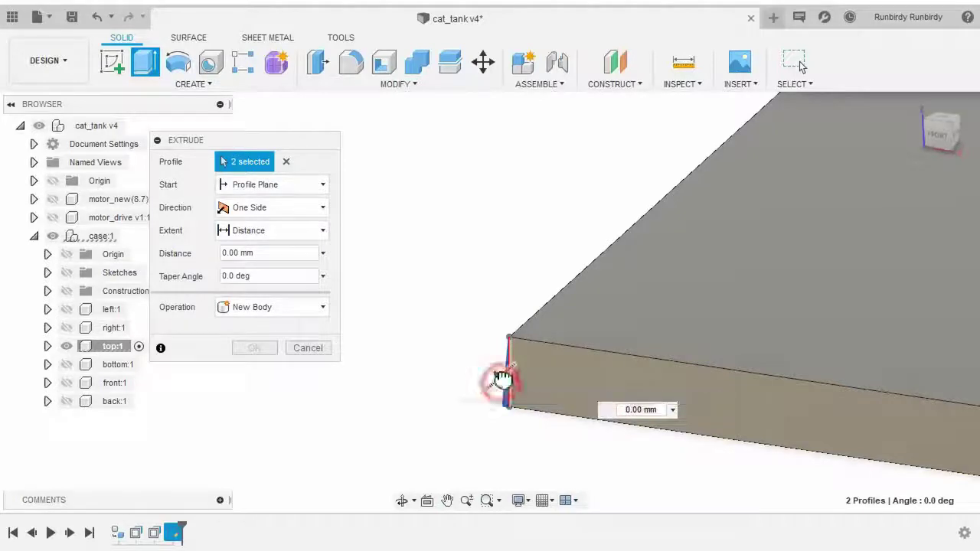
Step: Extrude both triangular profiles 2 mm into the panel as a cut and inspect the preview along its side edges
left_click_drag(498, 383, 520, 365)
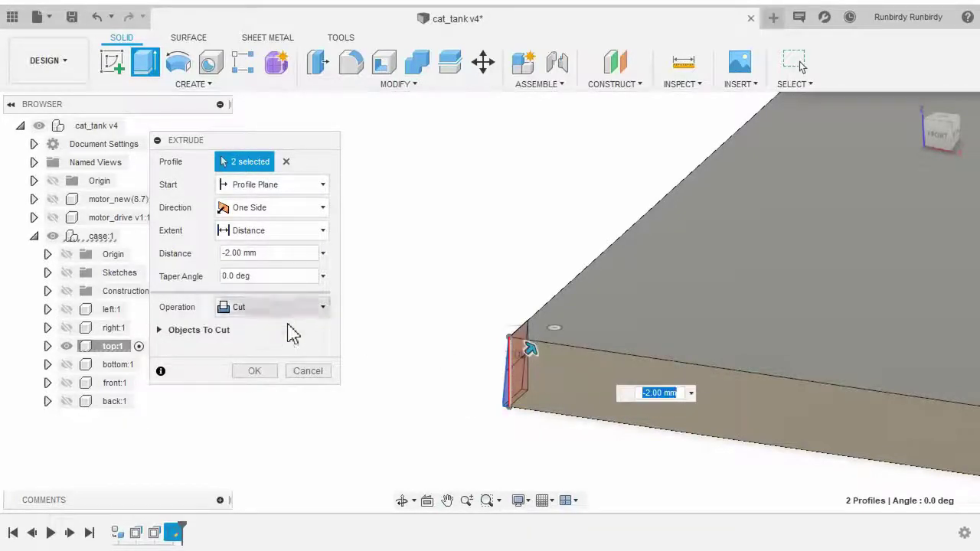
middle_click_drag(464, 261, 362, 403)
scroll(738, 175, "down", 5)
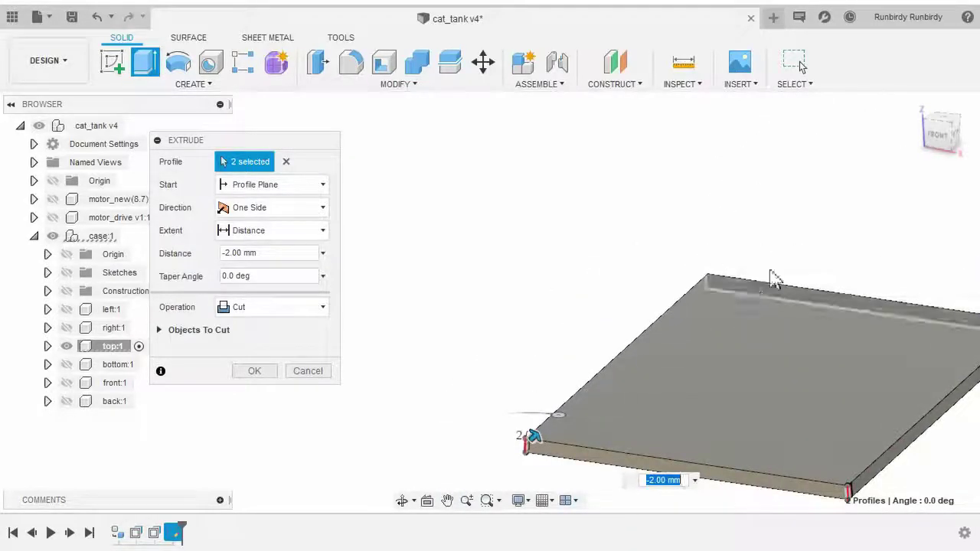
scroll(689, 314, "up", 2)
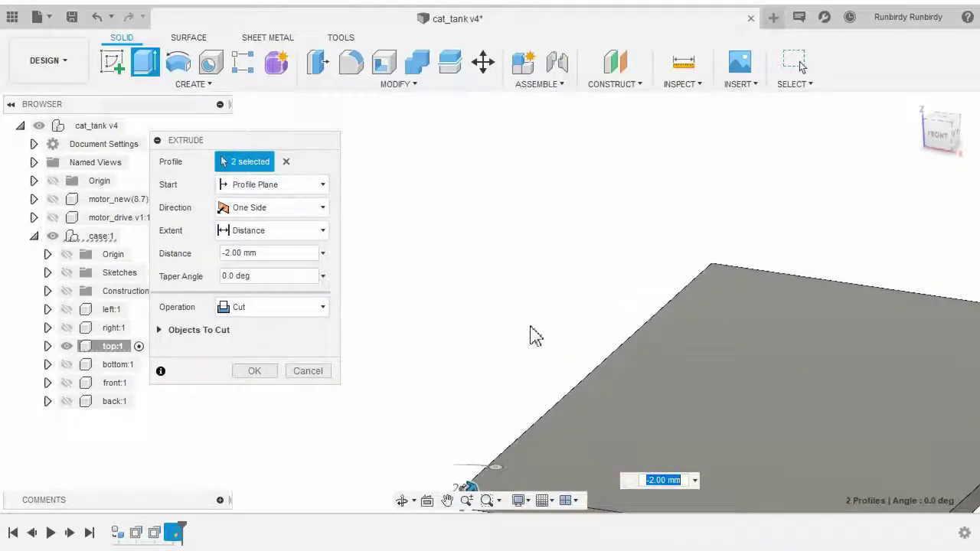
middle_click_drag(476, 368, 481, 226)
scroll(467, 330, "up", 2)
scroll(444, 365, "up", 1)
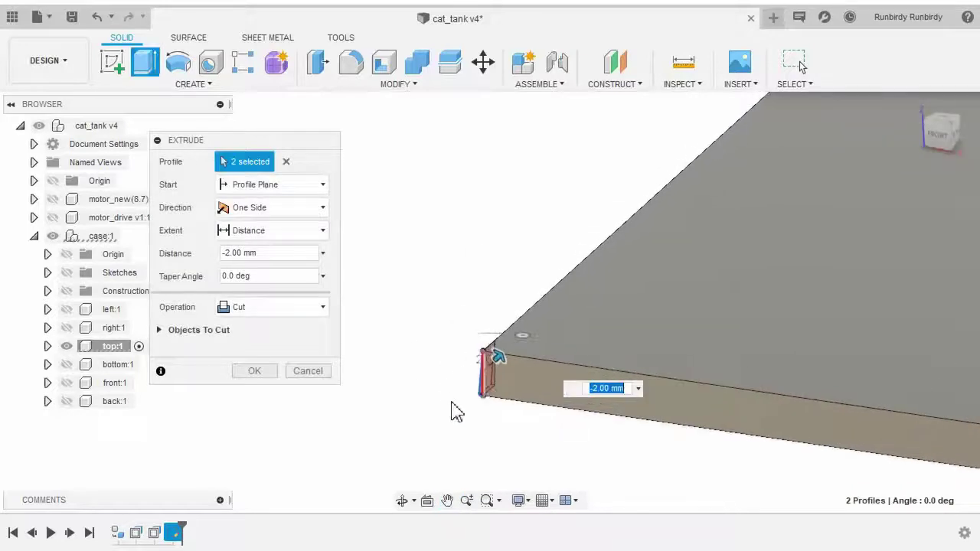
middle_click_drag(457, 412, 391, 372)
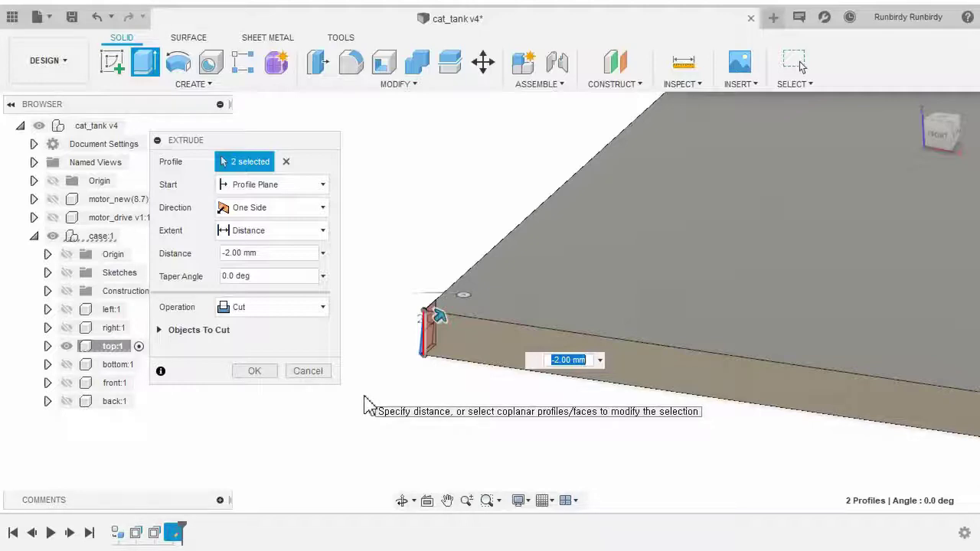
scroll(470, 400, "down", 5)
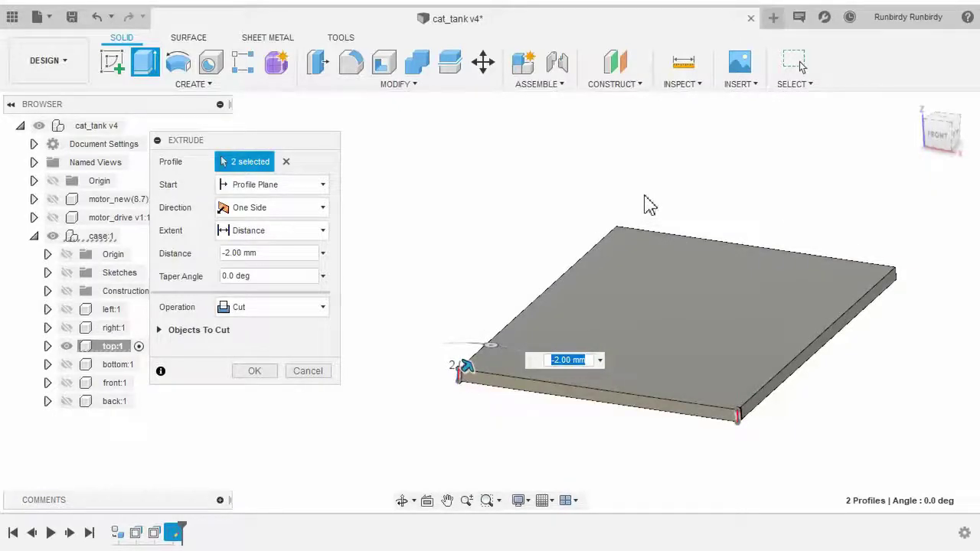
scroll(520, 473, "up", 4)
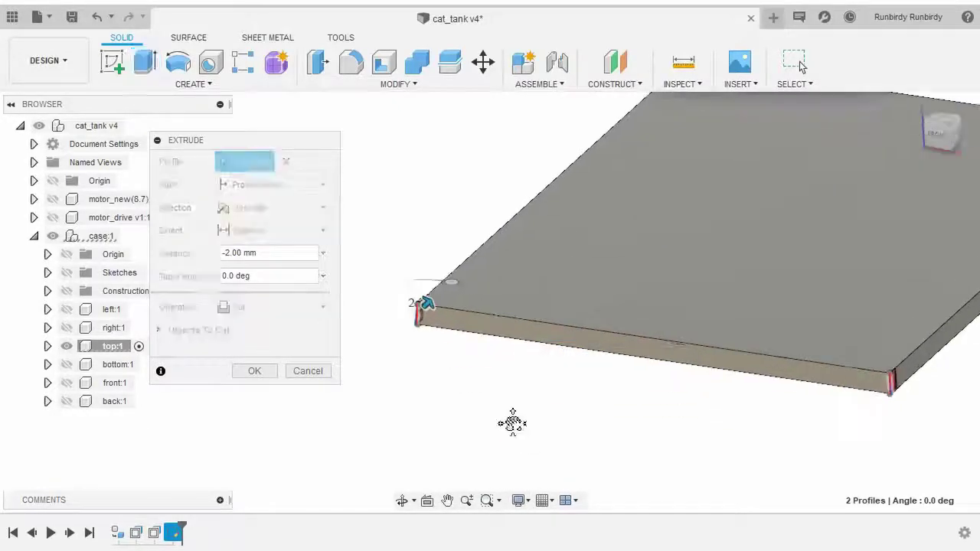
scroll(466, 431, "up", 3)
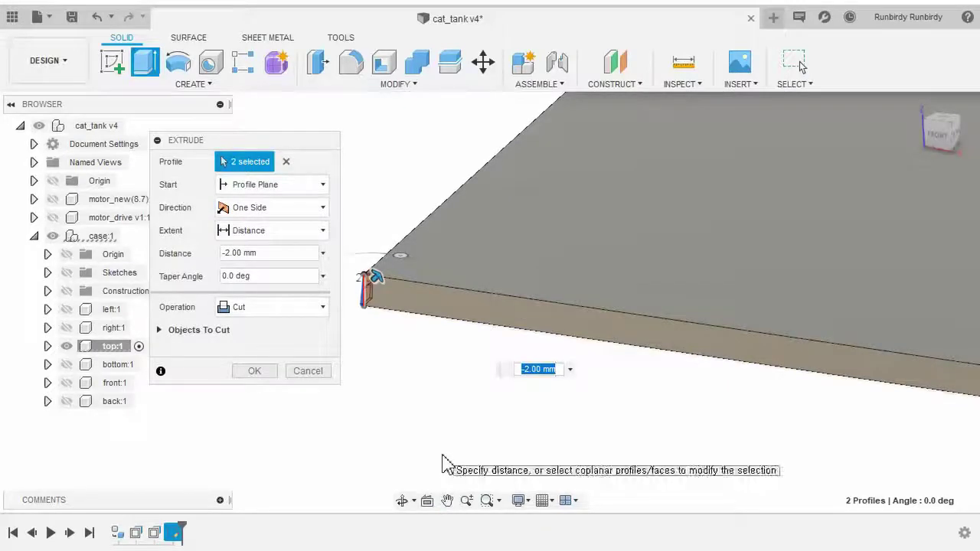
Step: Reset the extrusion distance of the two triangular profiles to 0 mm
type("0")
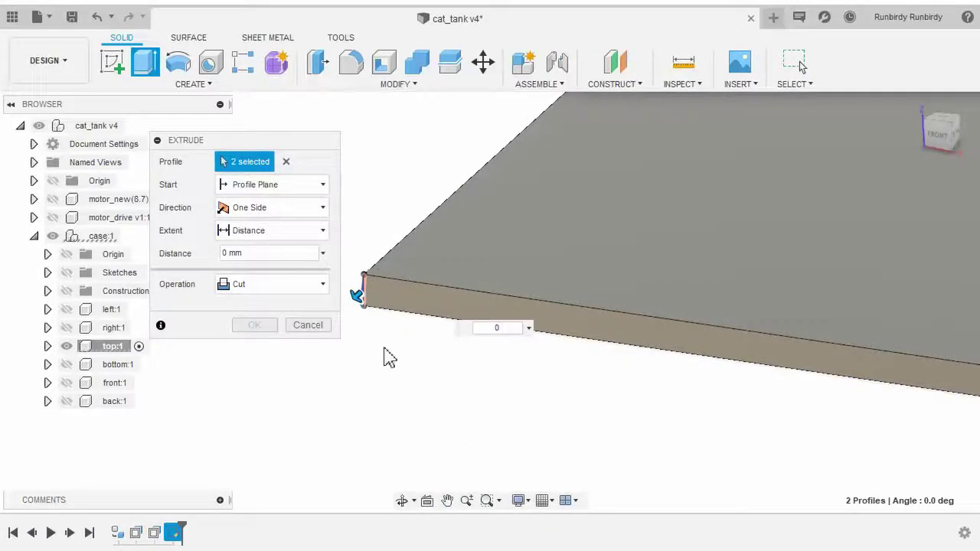
scroll(394, 361, "up", 4)
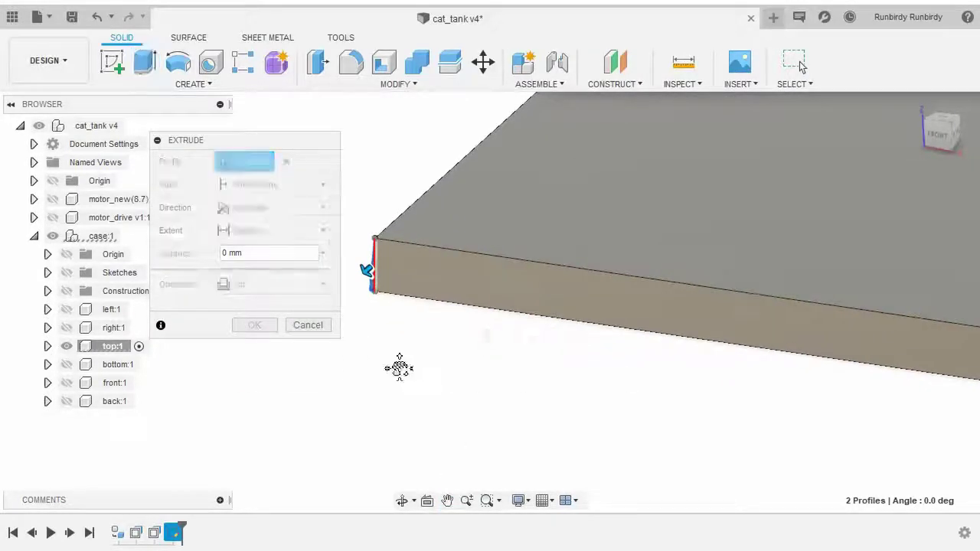
scroll(498, 357, "up", 3)
mouse_move(399, 368)
middle_mouse_down()
mouse_move(497, 367)
mouse_move(365, 378)
mouse_move(400, 374)
middle_mouse_up()
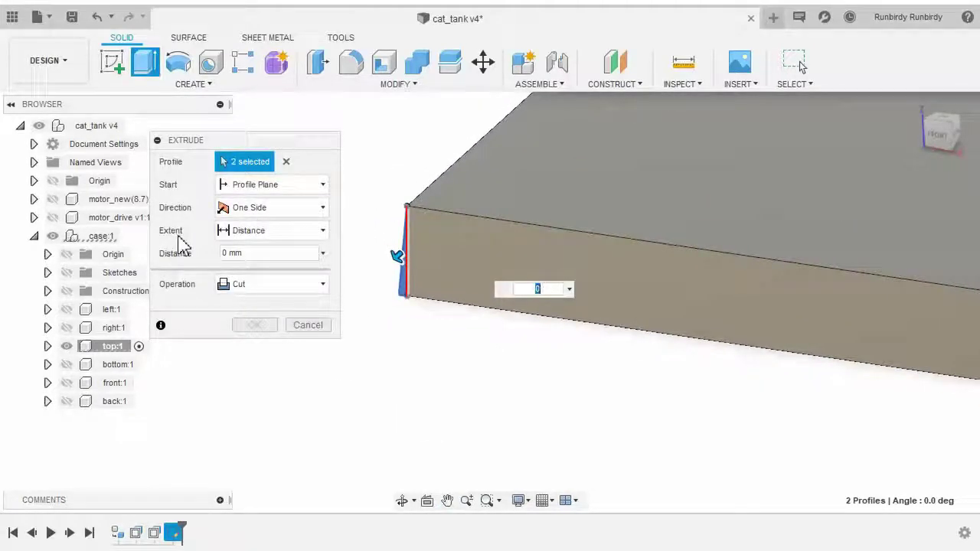
Step: Set the extent of the triangular profiles' cut to All and examine the left end of the top panel
left_click(255, 235)
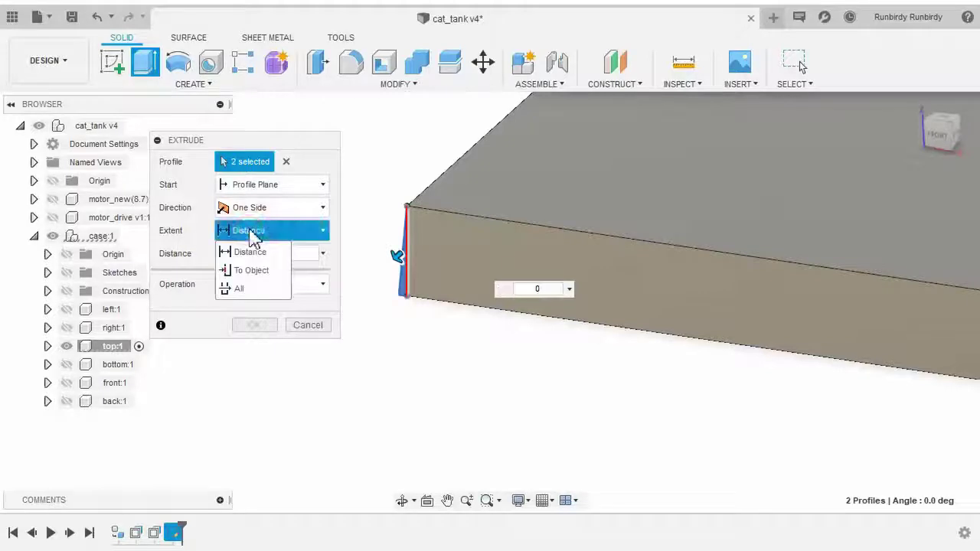
left_click(250, 288)
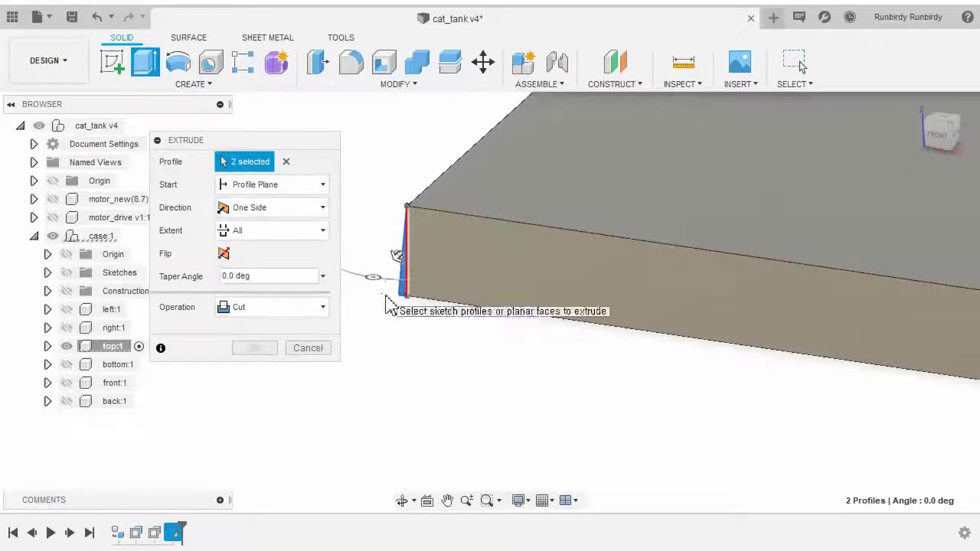
scroll(384, 297, "up", 2)
middle_click_drag(385, 297, 427, 334)
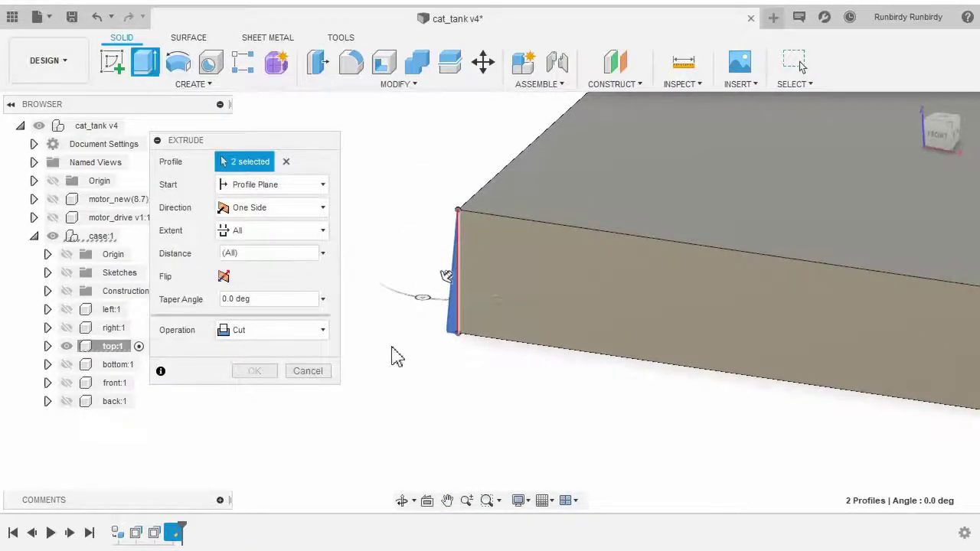
scroll(405, 357, "down", 4)
middle_click_drag(394, 448, 693, 194)
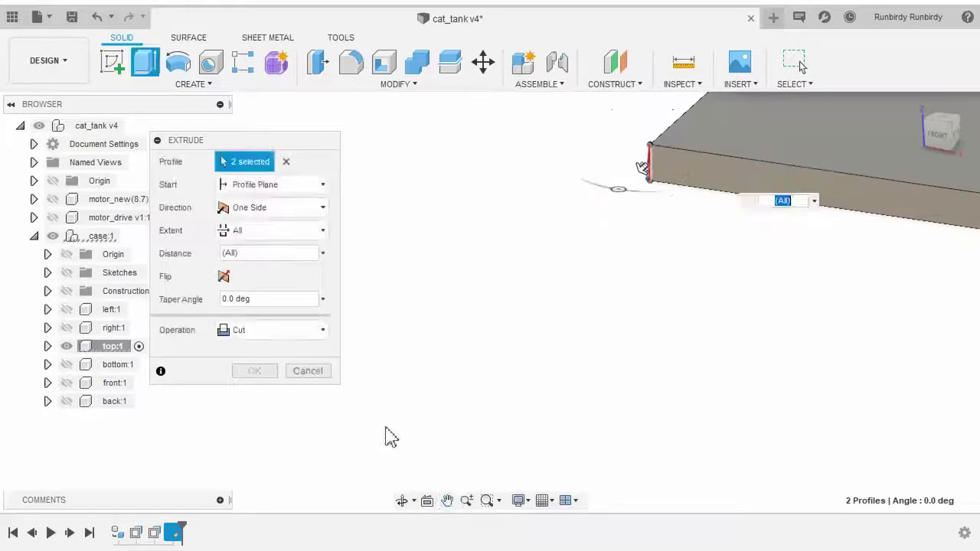
middle_click_drag(619, 257, 361, 459)
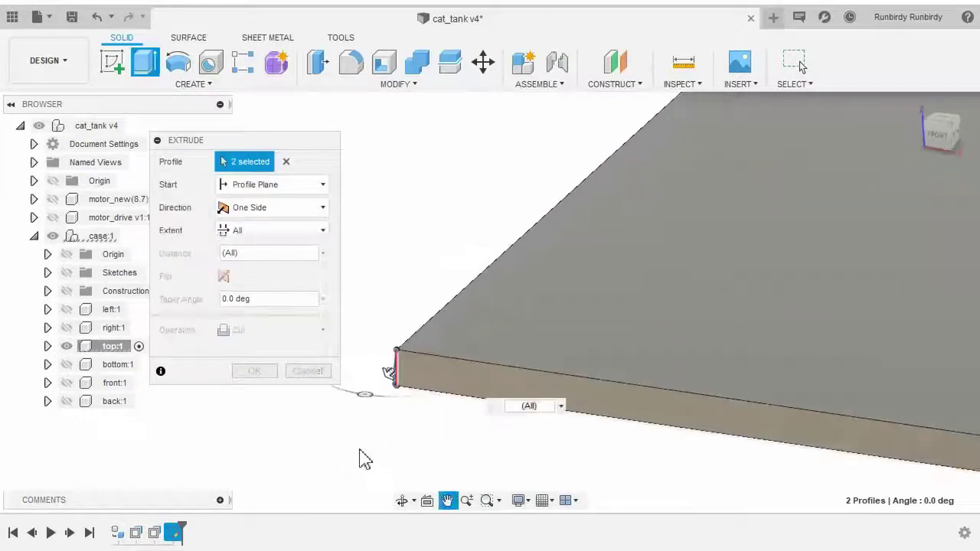
scroll(372, 437, "up", 2)
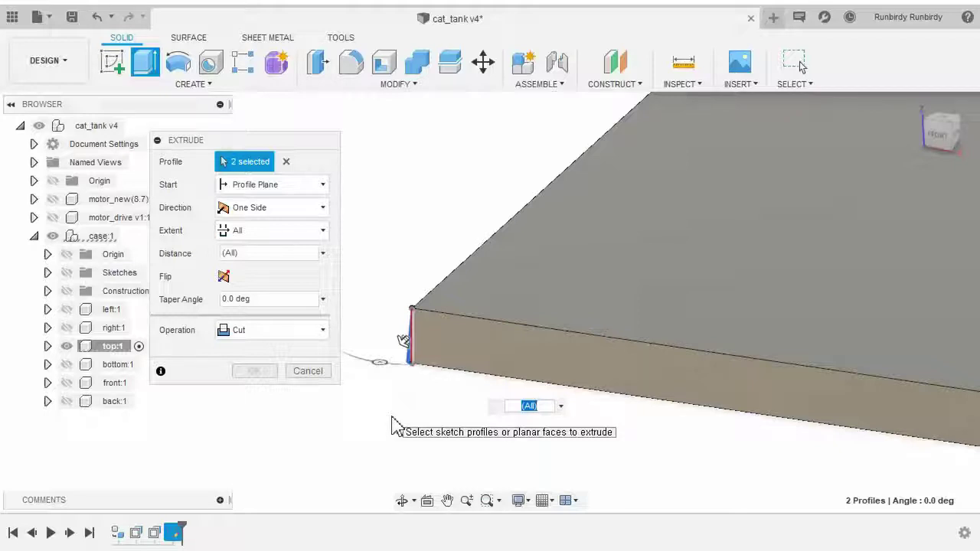
scroll(392, 426, "up", 1)
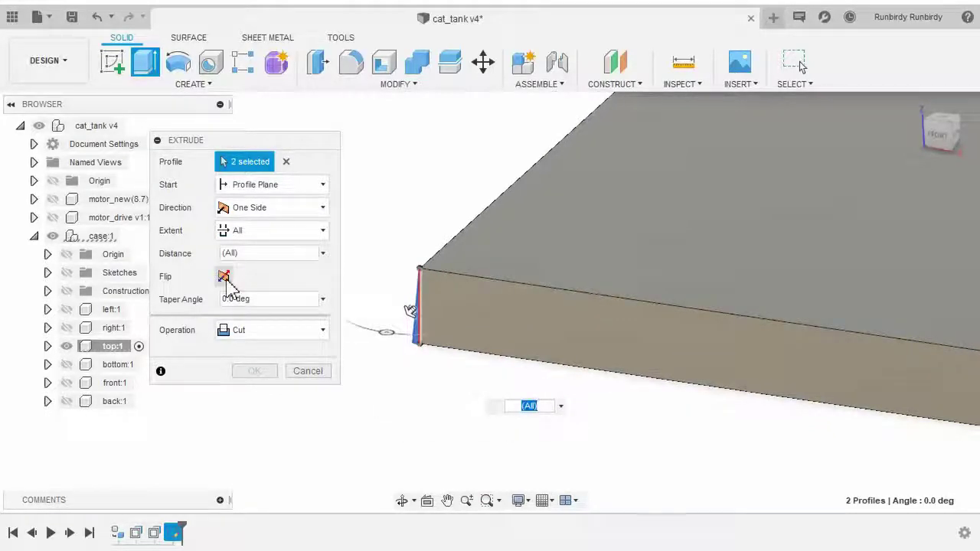
scroll(406, 369, "up", 3)
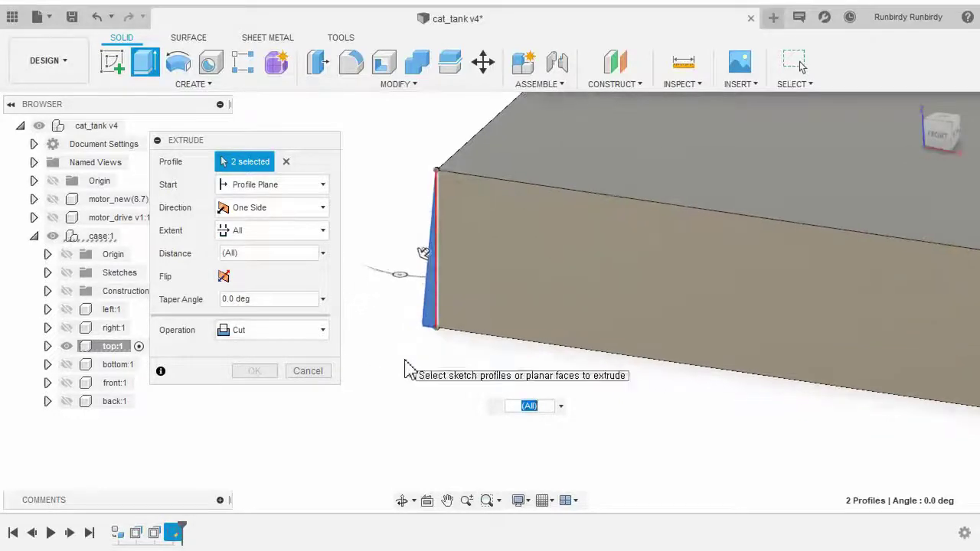
scroll(406, 369, "up", 2)
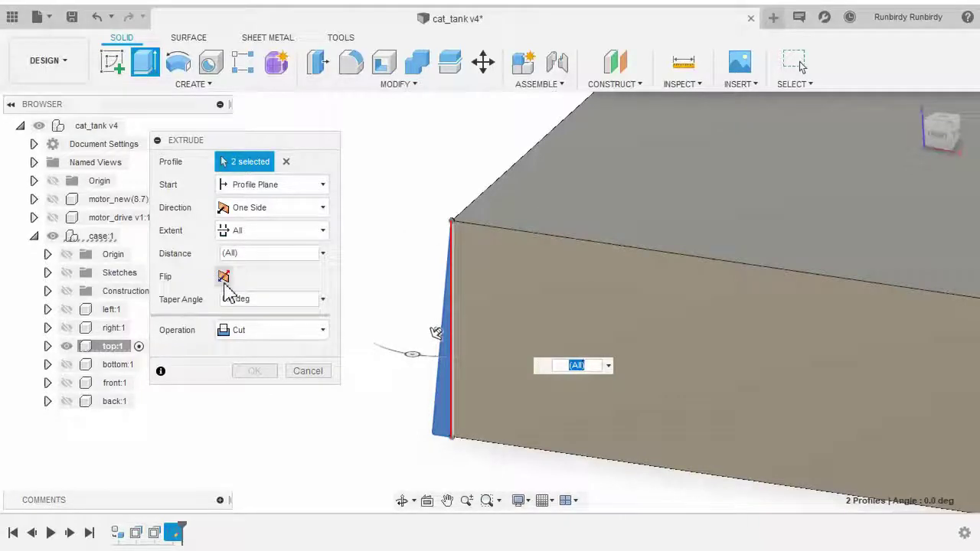
Step: Flip the cut direction into the panel and complete the through-all cut of both triangular profiles
left_click(224, 277)
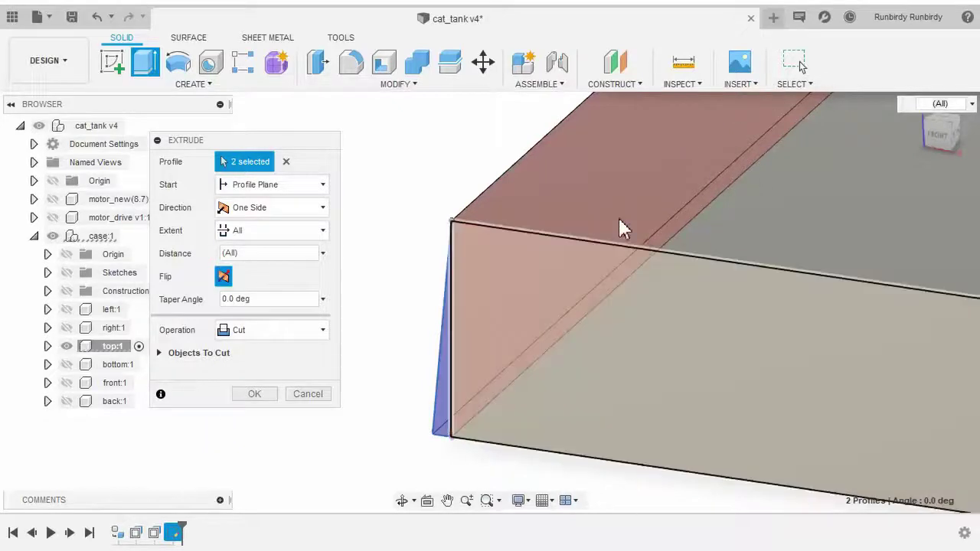
scroll(585, 322, "down", 3)
middle_click_drag(634, 366, 125, 209)
middle_click_drag(799, 414, 578, 402)
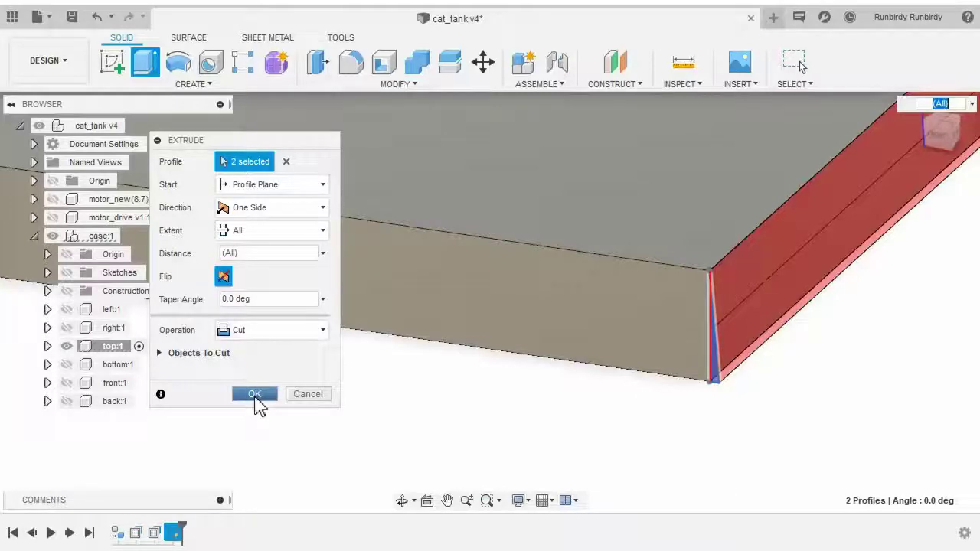
left_click(254, 395)
Step: Examine the cut side edge of the top panel from the front and then the whole panel at an angle
scroll(391, 395, "down", 3)
middle_click_drag(393, 398, 527, 372)
left_click(940, 131)
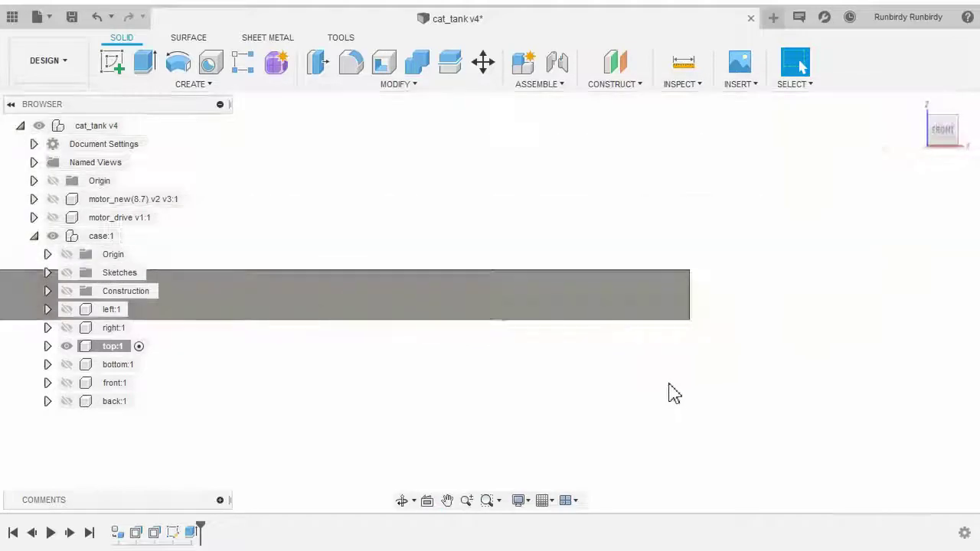
scroll(843, 247, "up", 2)
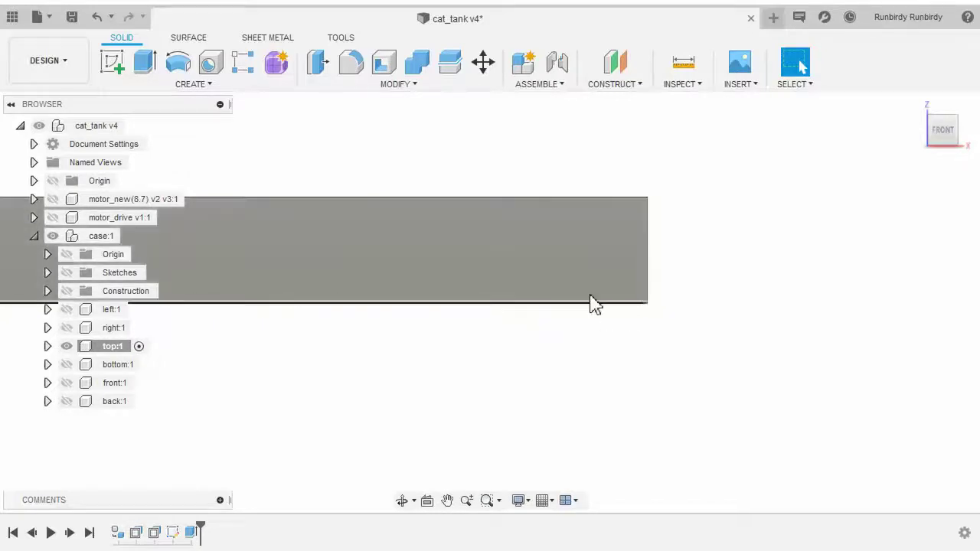
scroll(650, 313, "down", 4)
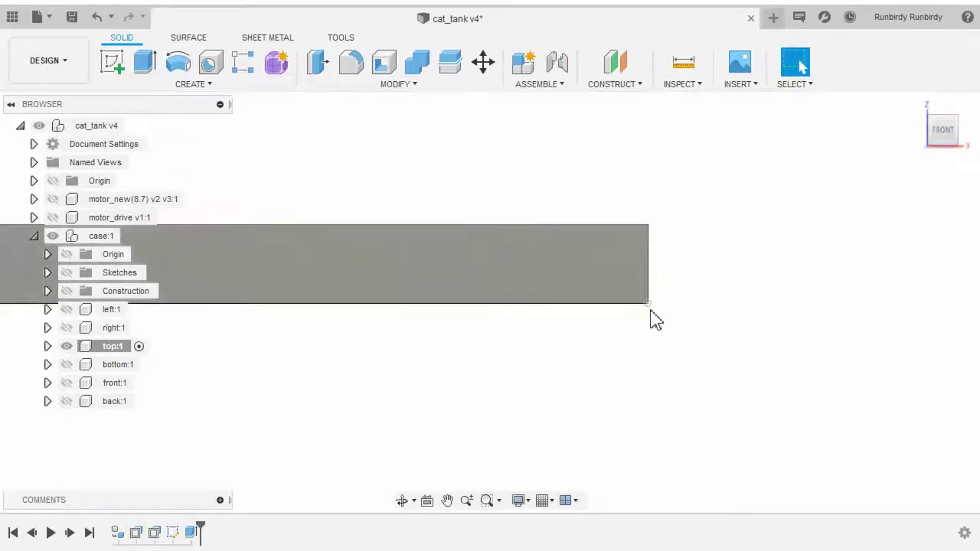
middle_click_drag(617, 373, 658, 408, "shift")
scroll(656, 344, "down", 3)
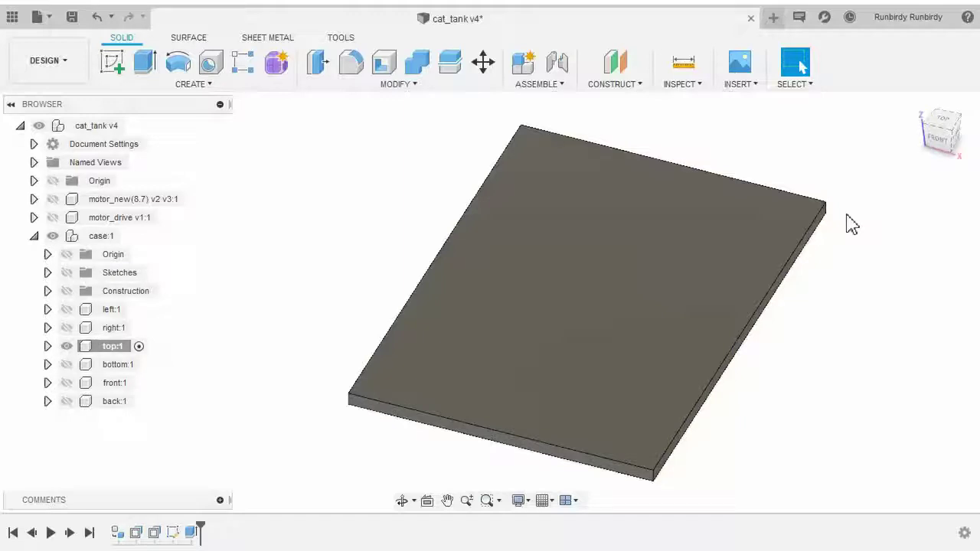
Step: Show the left and right side components temporarily to check how the top panel fits between them, and hide both again
left_click(67, 327)
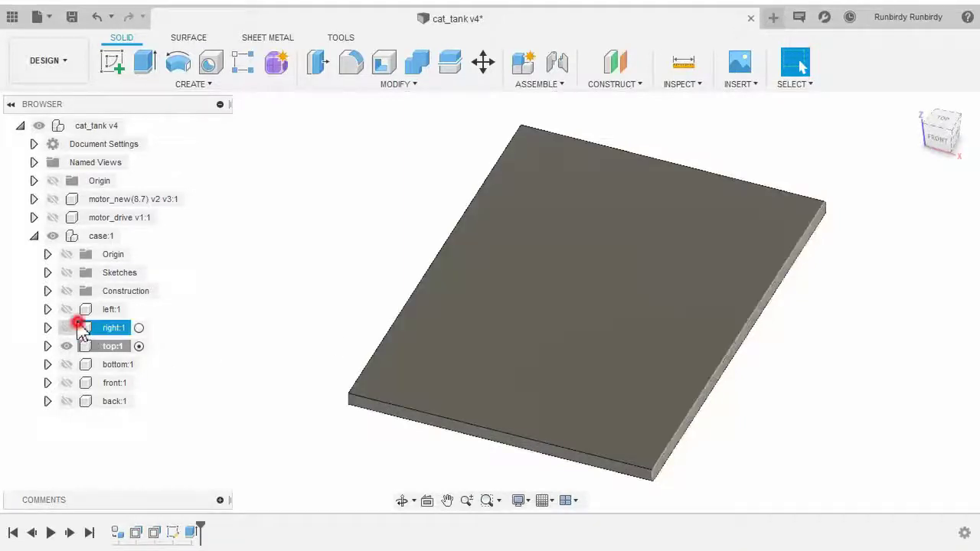
left_click(67, 309)
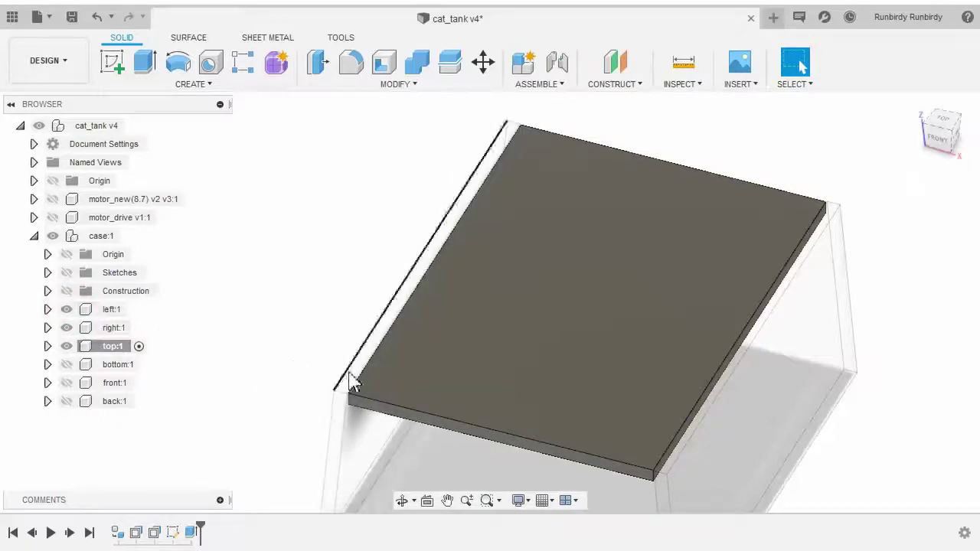
middle_click_drag(660, 364, 625, 368, "shift")
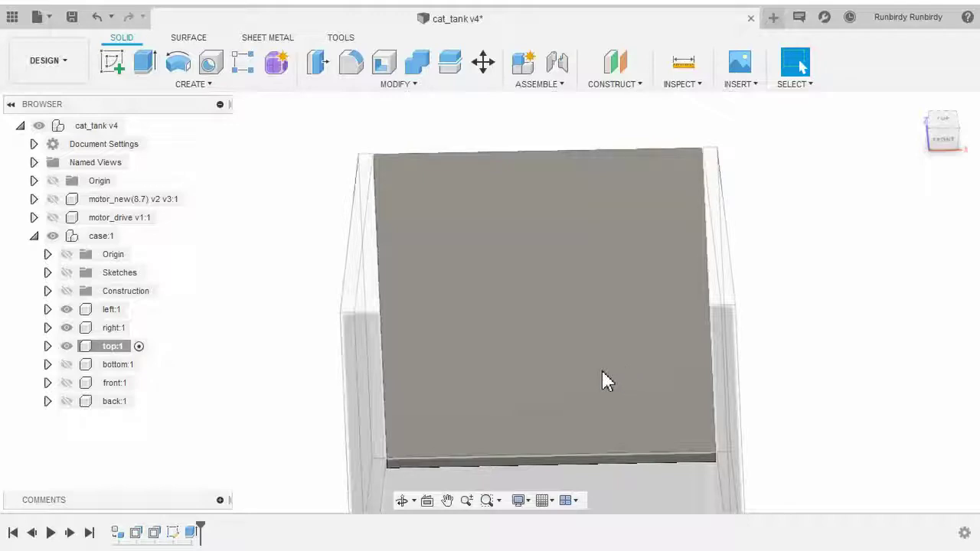
left_click(63, 309)
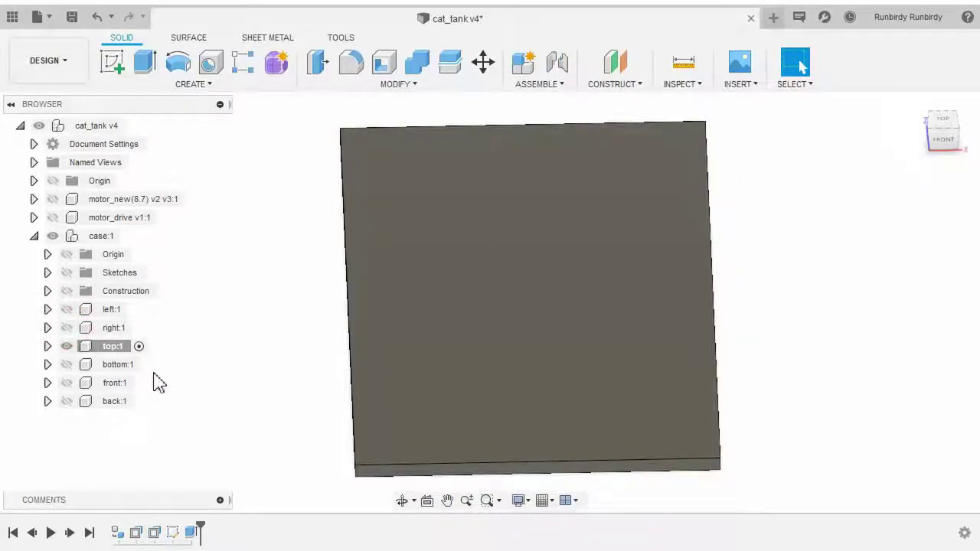
Step: Create a new sketch on the upper face of the top panel, viewed from above
left_click(937, 122)
middle_click_drag(505, 212, 480, 409)
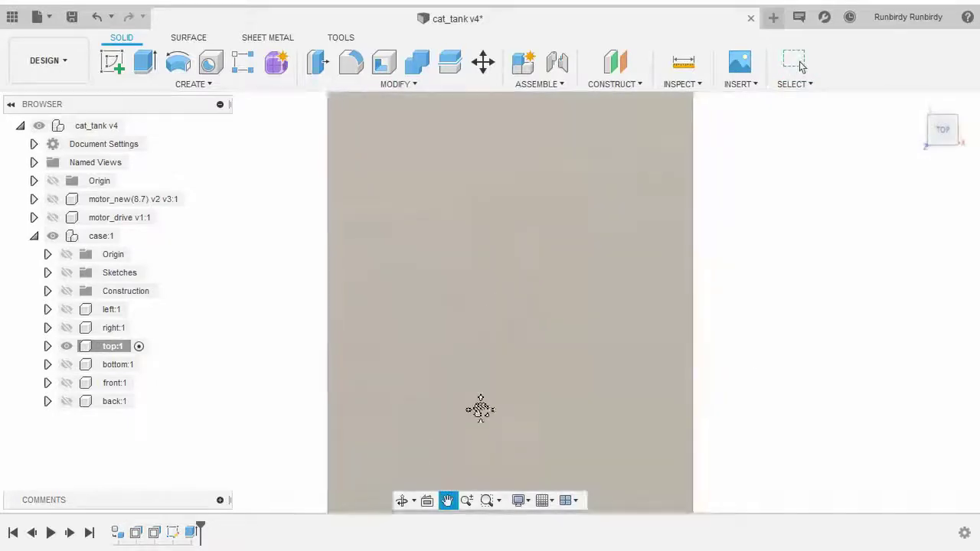
scroll(487, 311, "down", 2)
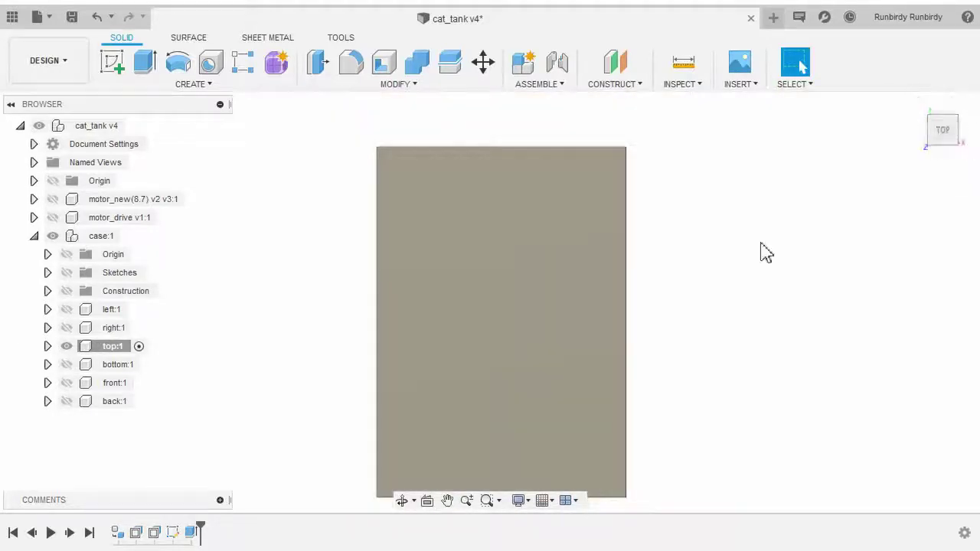
middle_click_drag(293, 333, 288, 313)
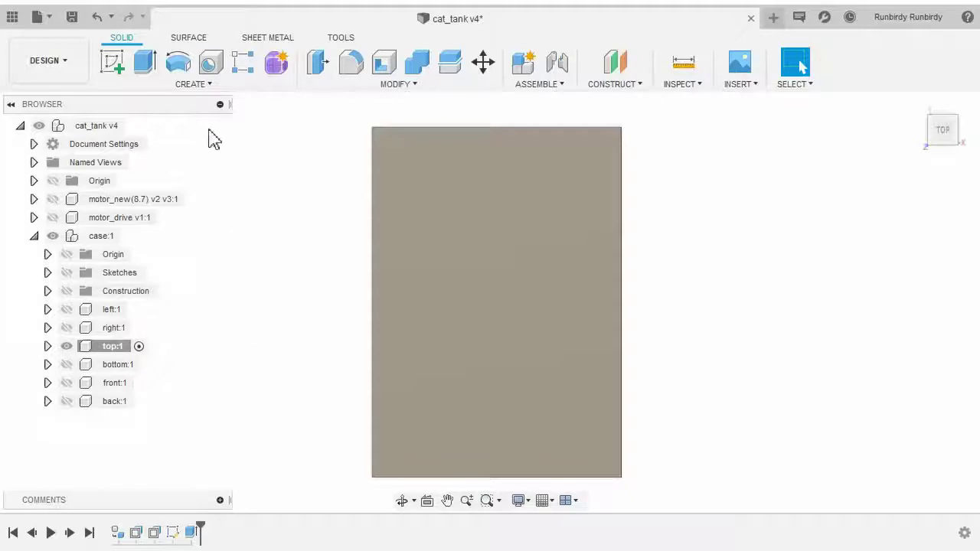
left_click(201, 90)
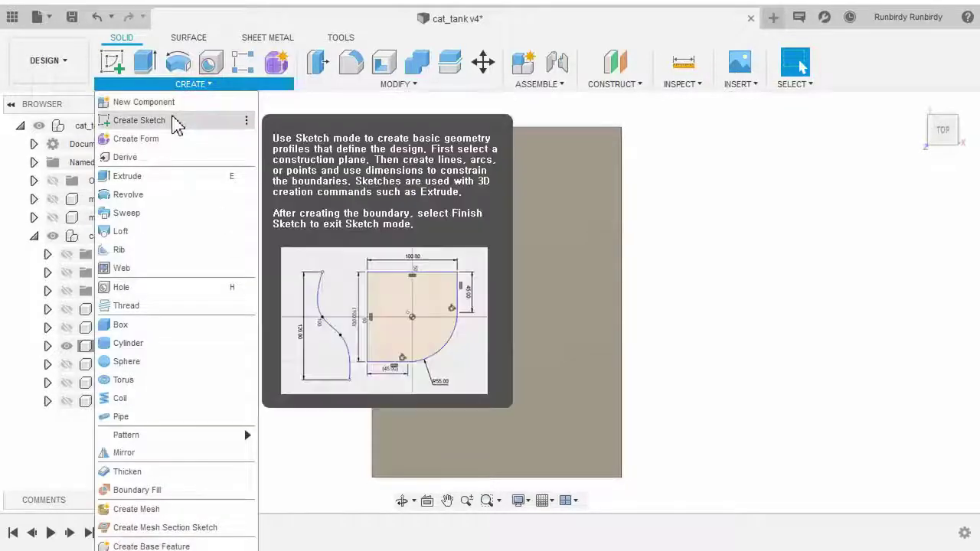
left_click(176, 122)
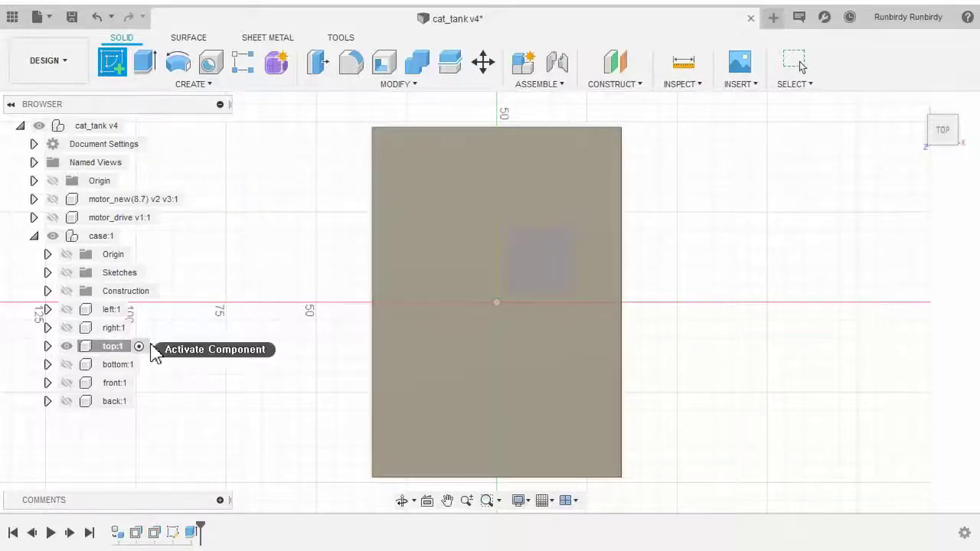
left_click(141, 347)
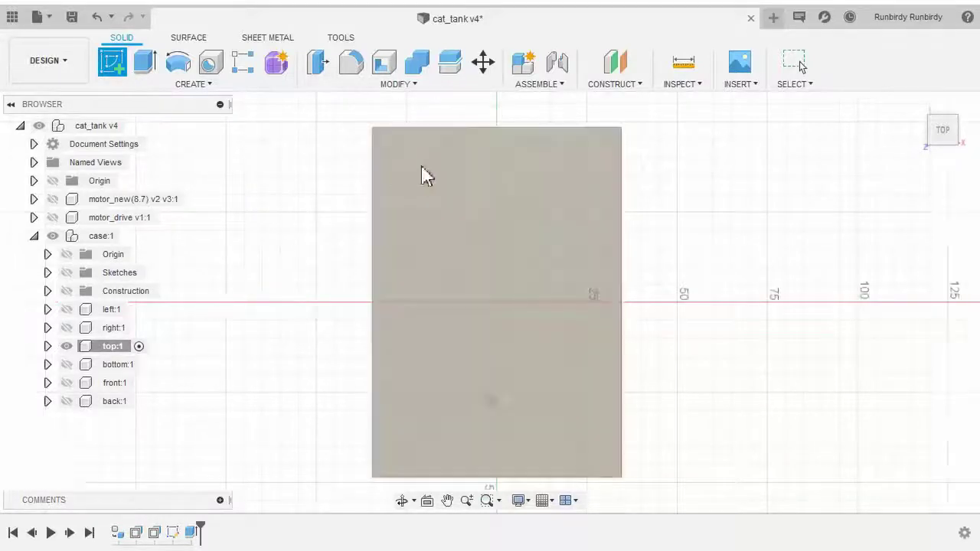
left_click(452, 205)
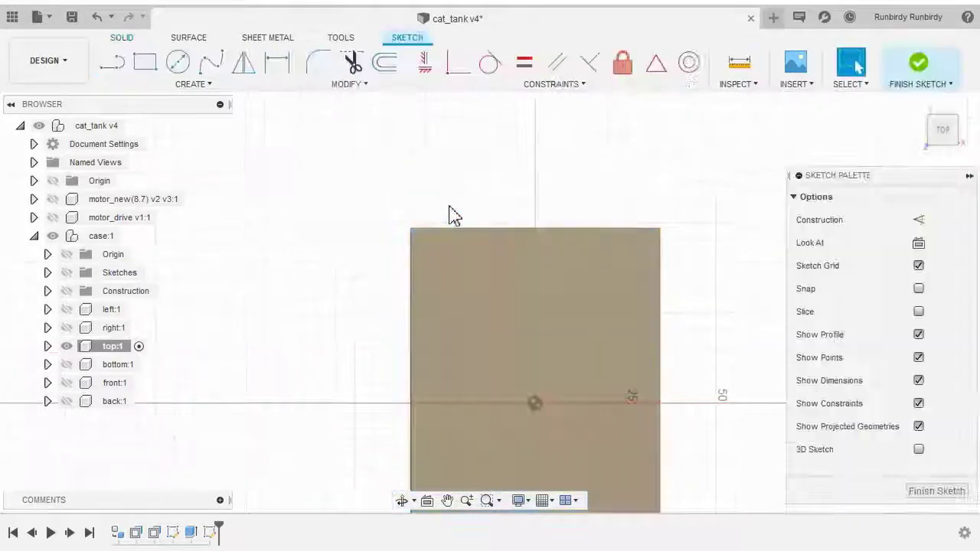
Step: Draw a center rectangle about 4 mm wide and 8.6 mm high outside the top panel, beside its left edge
mouse_move(367, 264)
middle_mouse_down()
mouse_move(364, 198)
mouse_move(336, 204)
mouse_move(298, 181)
mouse_move(280, 225)
middle_mouse_up()
scroll(363, 201, "up", 4)
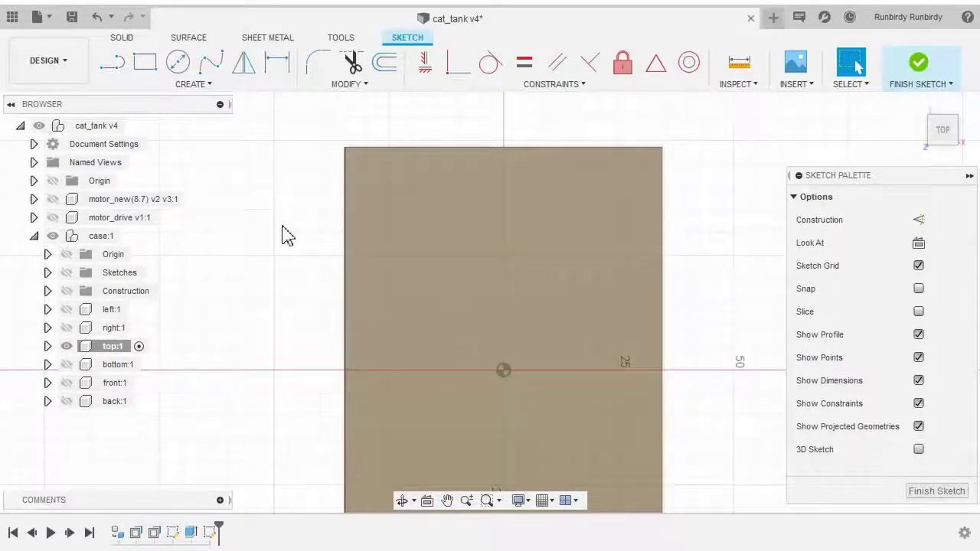
left_click(203, 89)
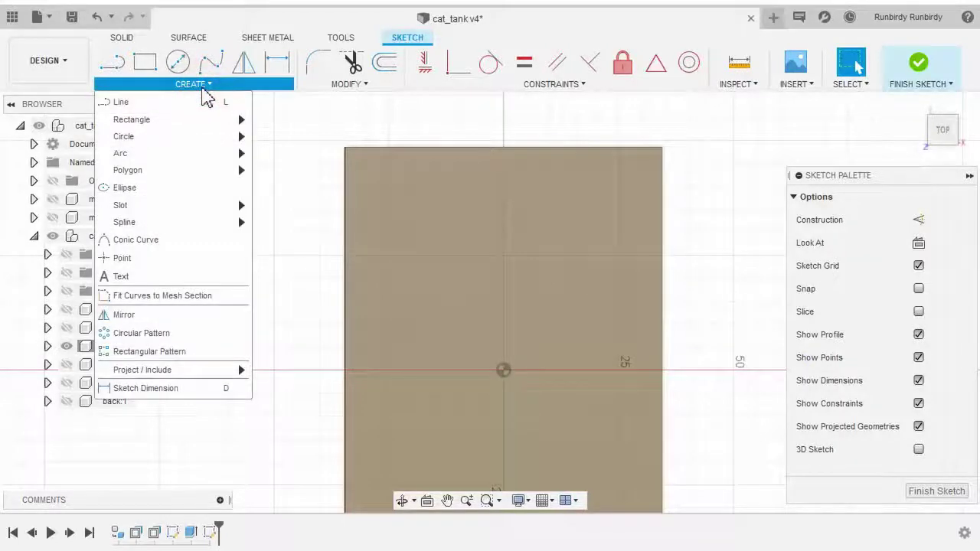
mouse_move(197, 121)
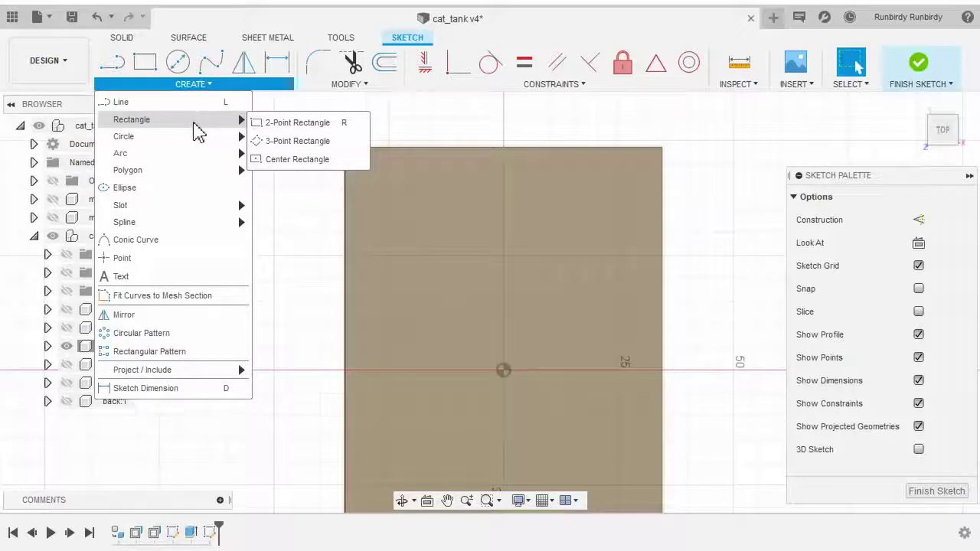
left_click(296, 161)
scroll(313, 236, "down", 1)
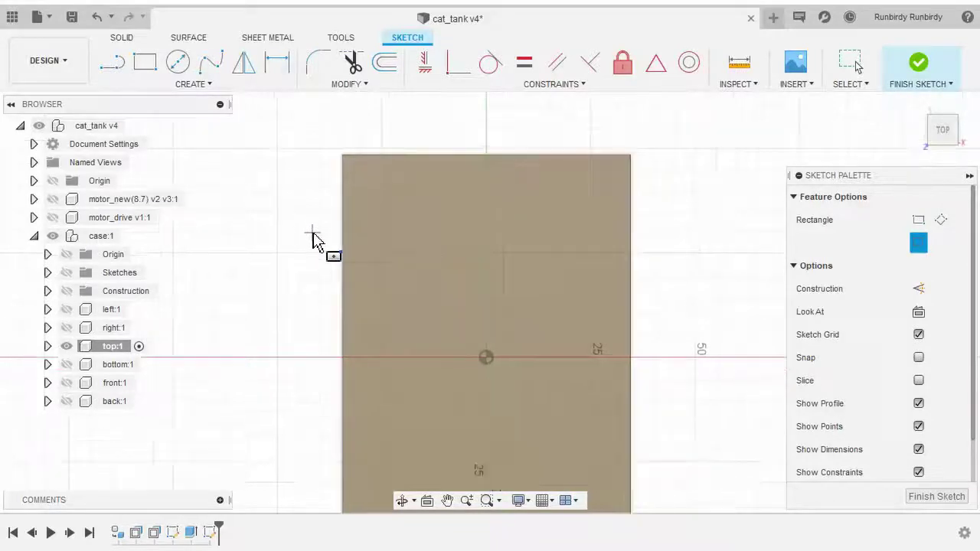
middle_click_drag(313, 236, 368, 220)
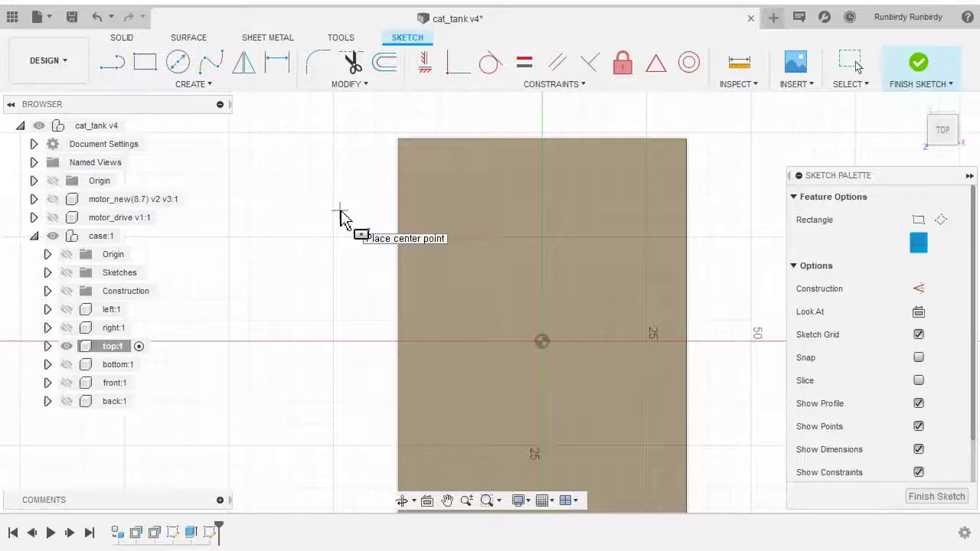
scroll(364, 226, "up", 2)
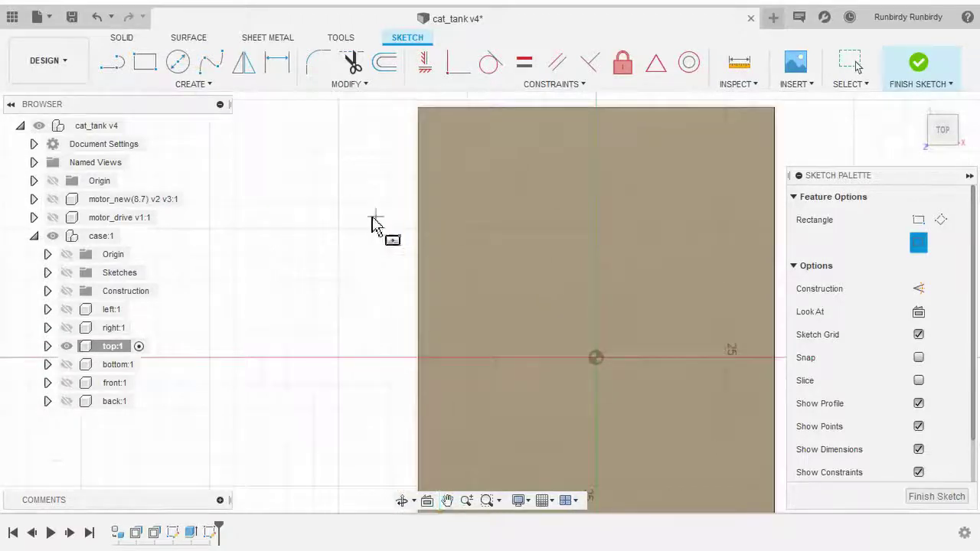
scroll(343, 230, "down", 1)
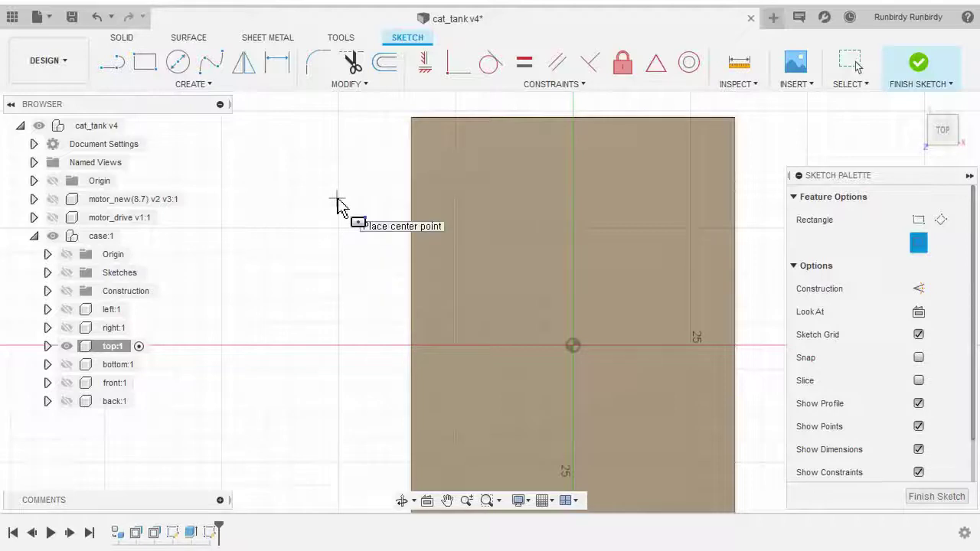
left_click(337, 198)
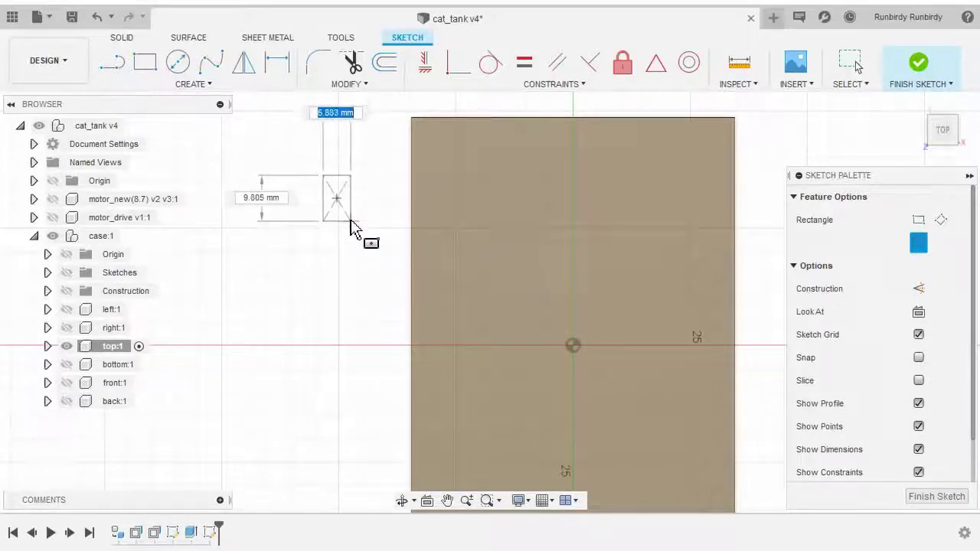
scroll(351, 226, "up", 2)
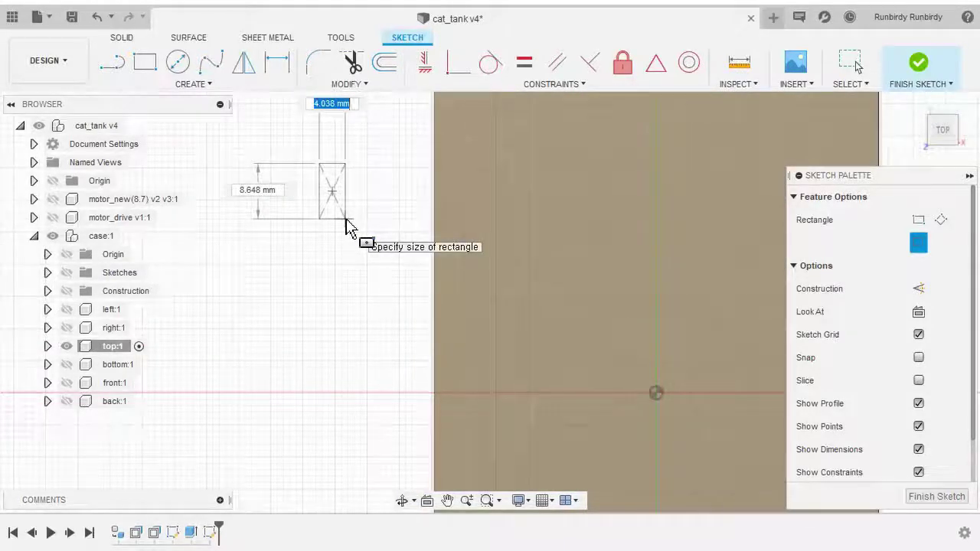
left_click(346, 227)
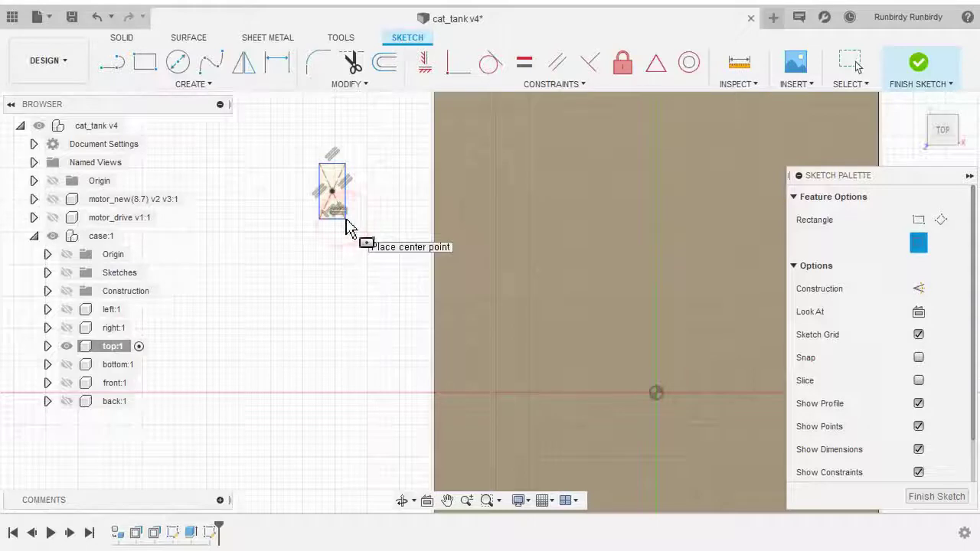
Step: Draw a second, narrower center rectangle about 3.3 mm wide and 14.4 mm high to the left of the first one
scroll(349, 234, "down", 1)
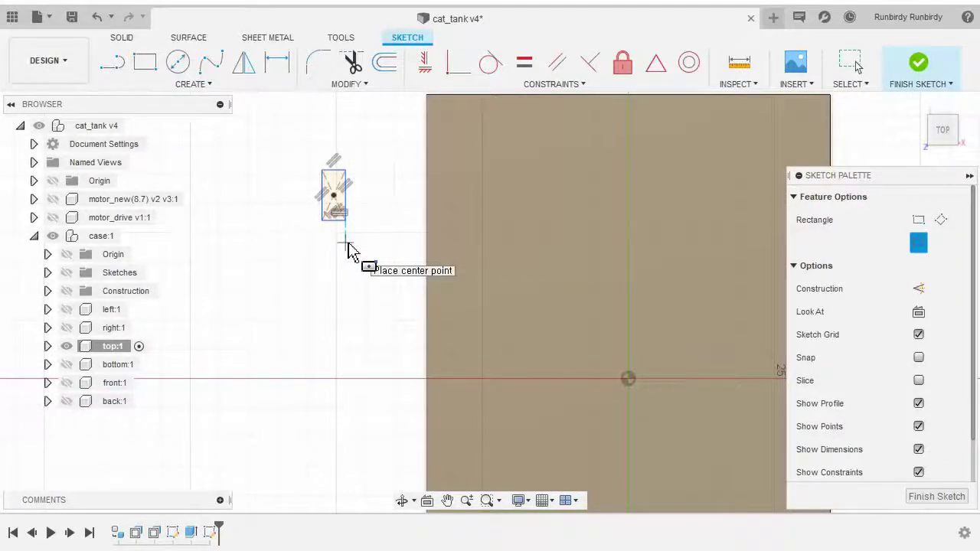
scroll(349, 253, "down", 2)
middle_click_drag(350, 268, 386, 280)
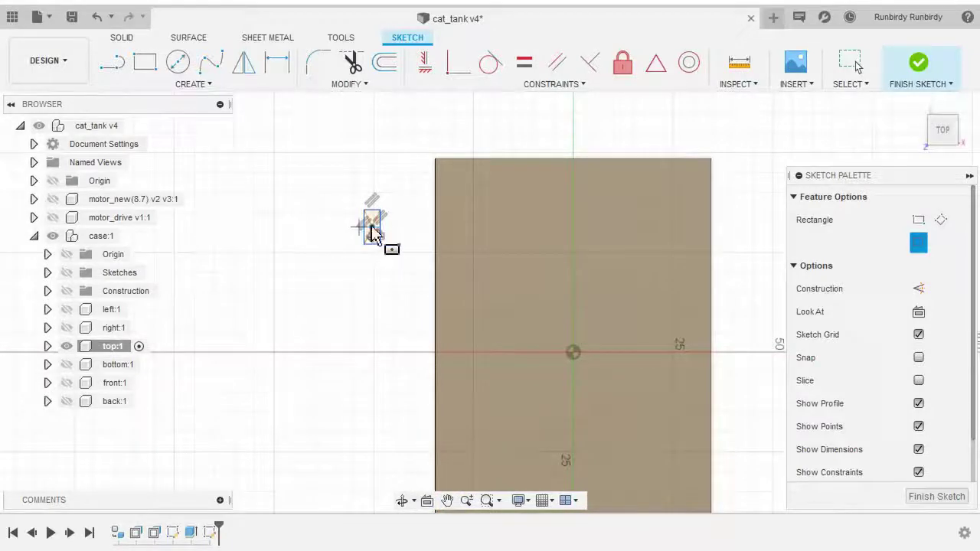
scroll(371, 241, "up", 2)
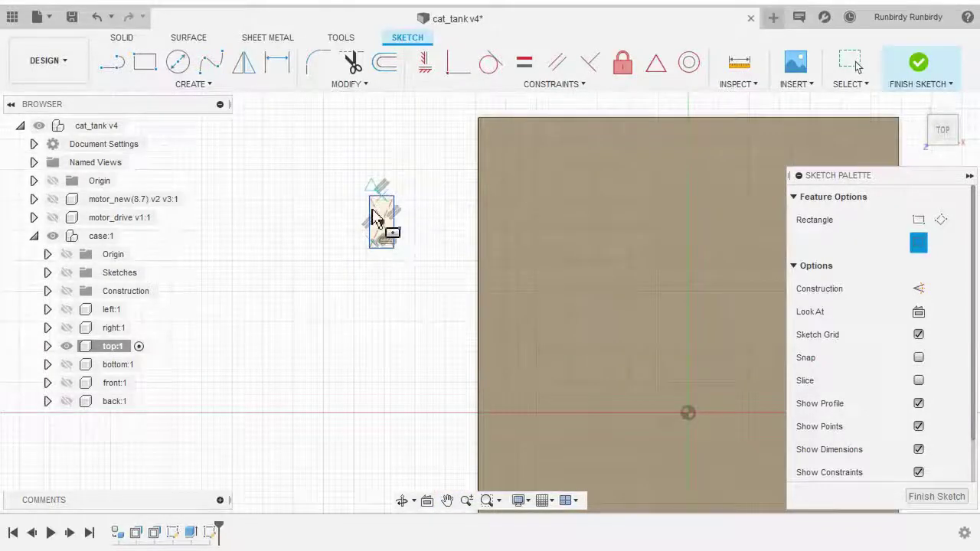
left_click(282, 236)
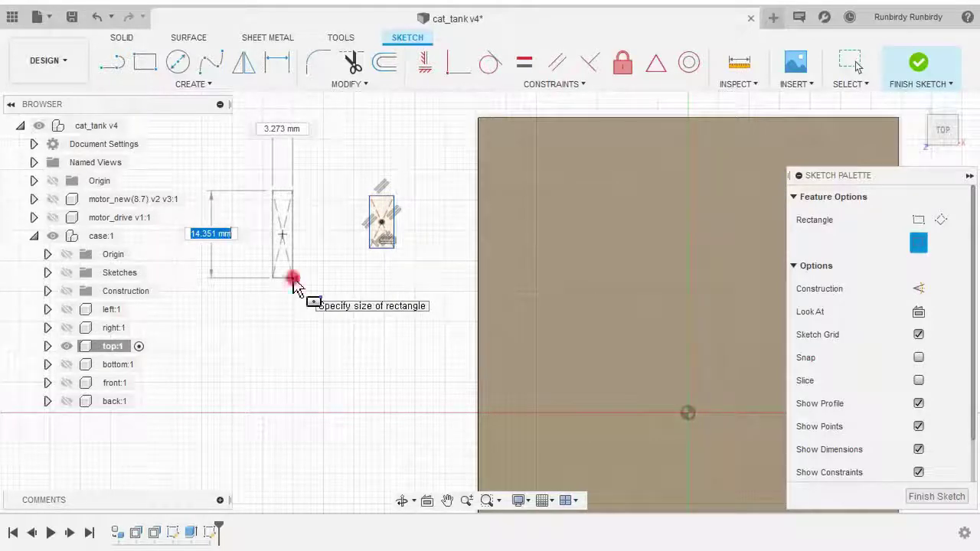
left_click(293, 277)
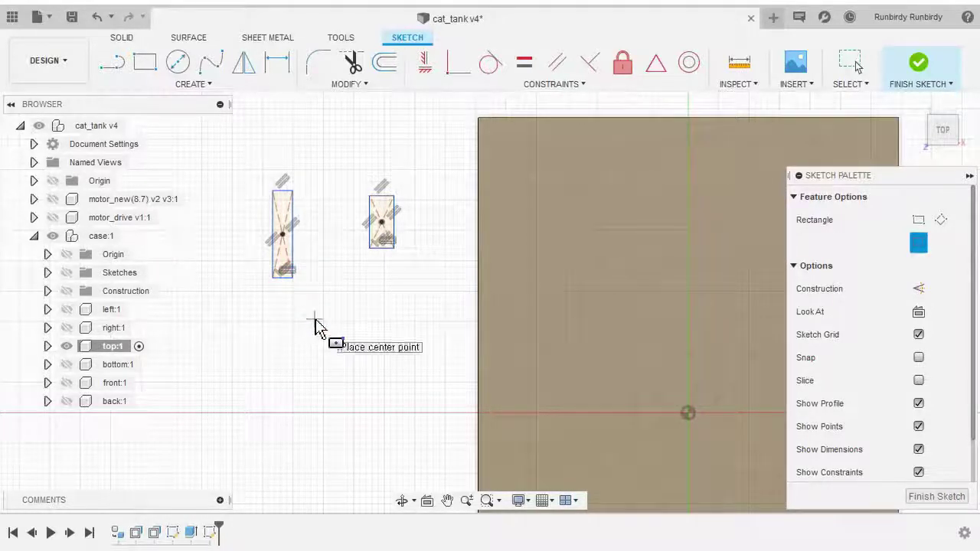
right_click(360, 298)
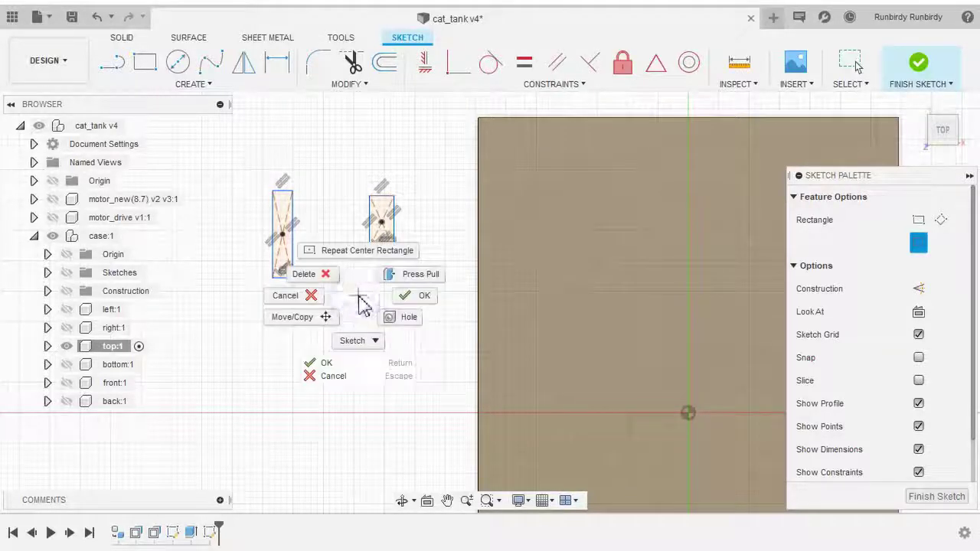
left_click(413, 306)
Step: Align the center points of the two rectangles horizontally with a Horizontal/Vertical constraint
scroll(389, 312, "down", 2)
scroll(389, 351, "up", 2)
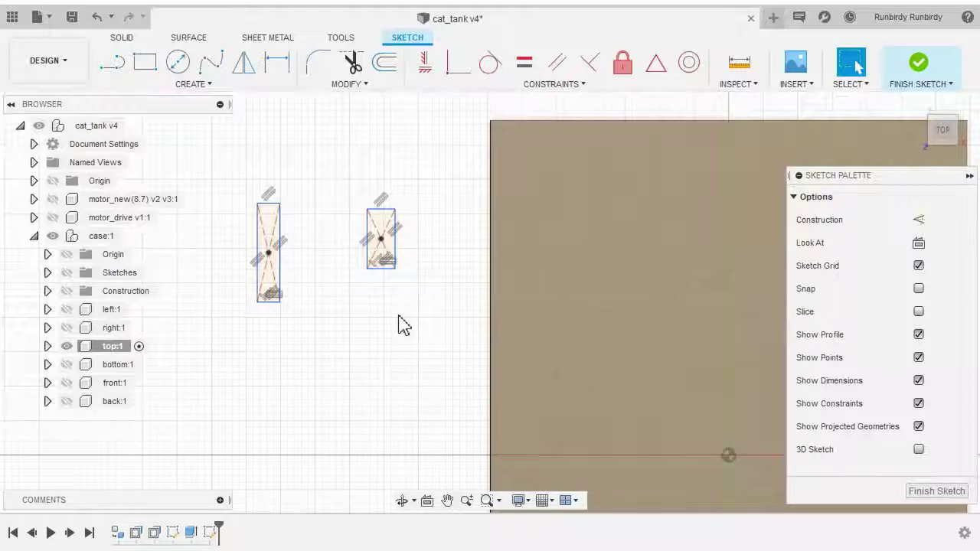
scroll(329, 284, "up", 1)
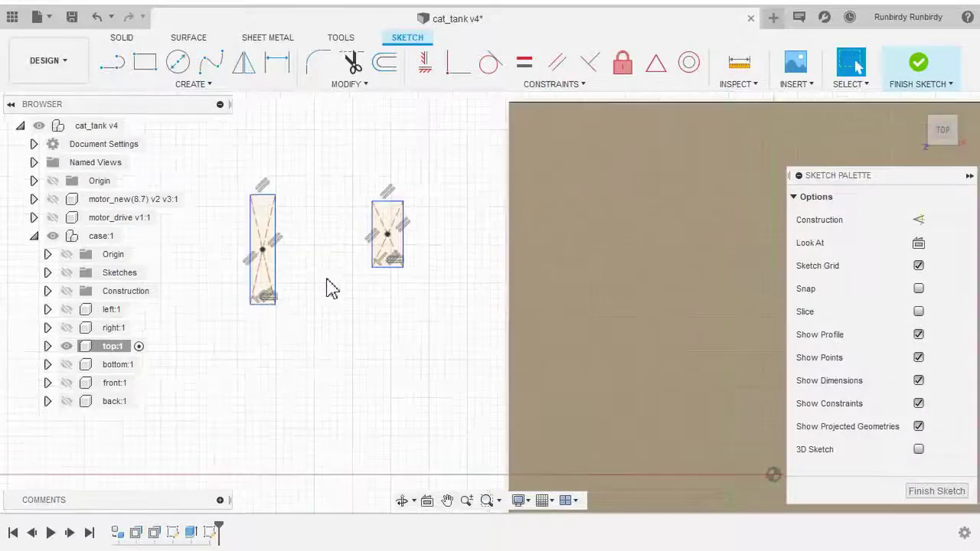
left_click(577, 89)
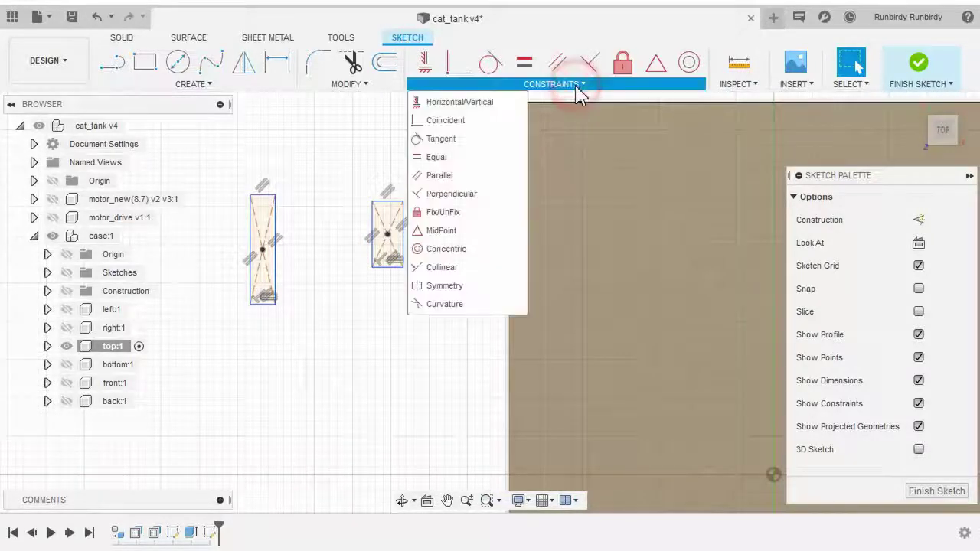
left_click(459, 102)
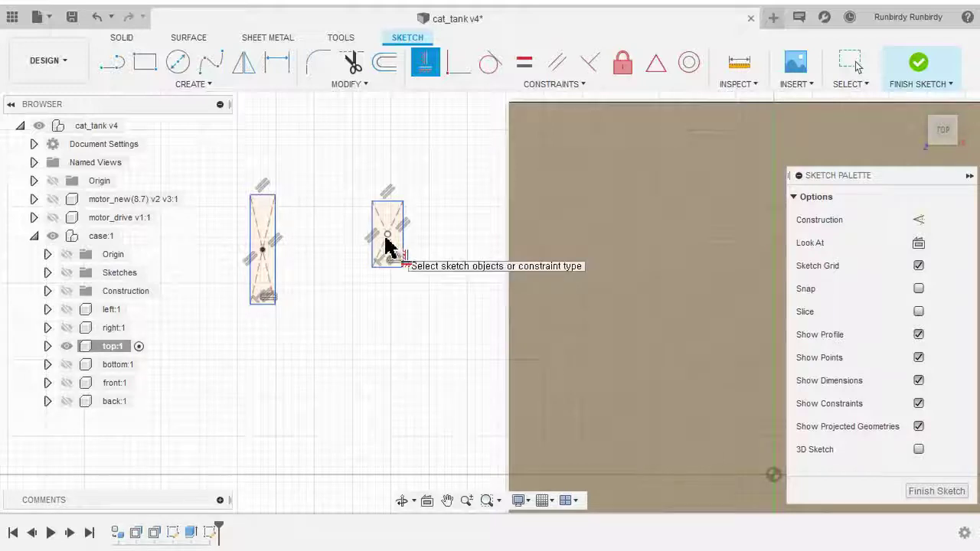
scroll(387, 244, "up", 3)
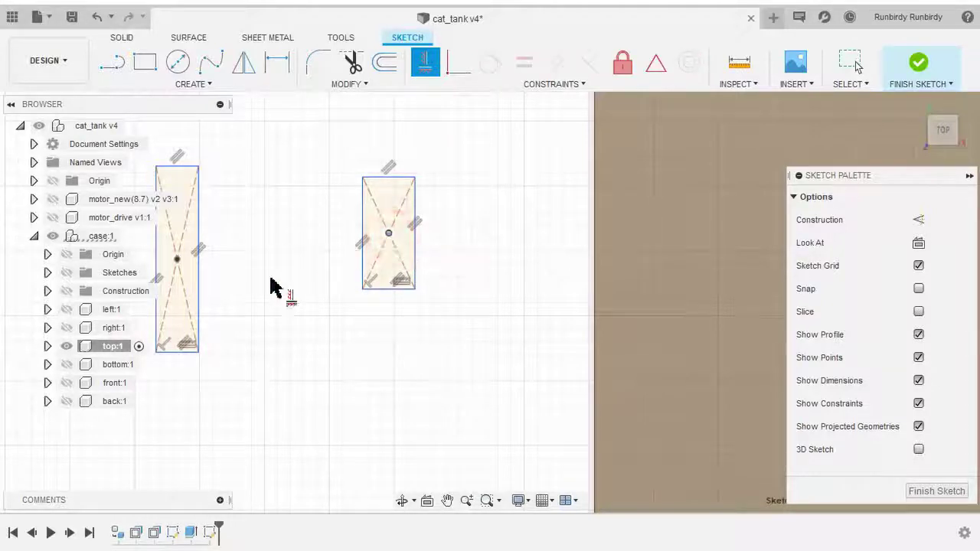
middle_click_drag(261, 290, 419, 301)
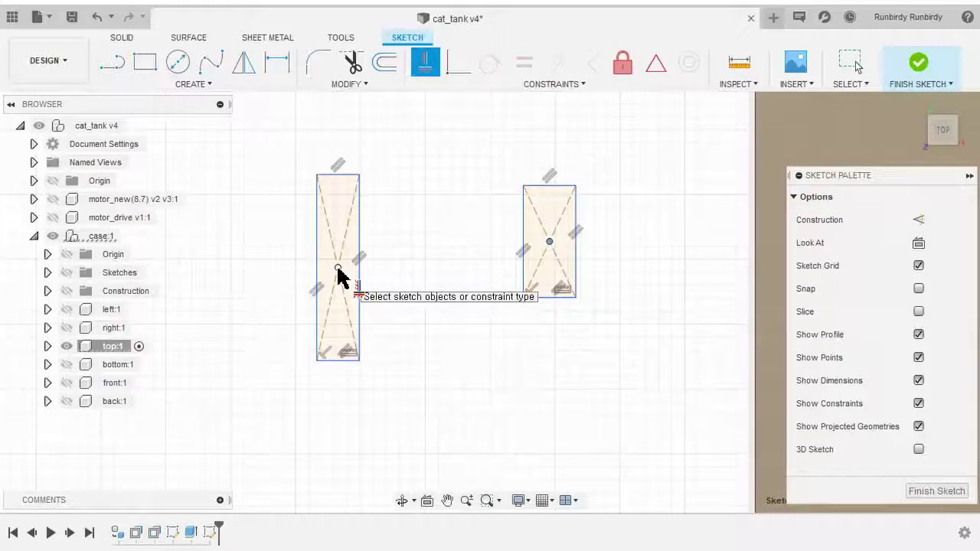
left_click(339, 269)
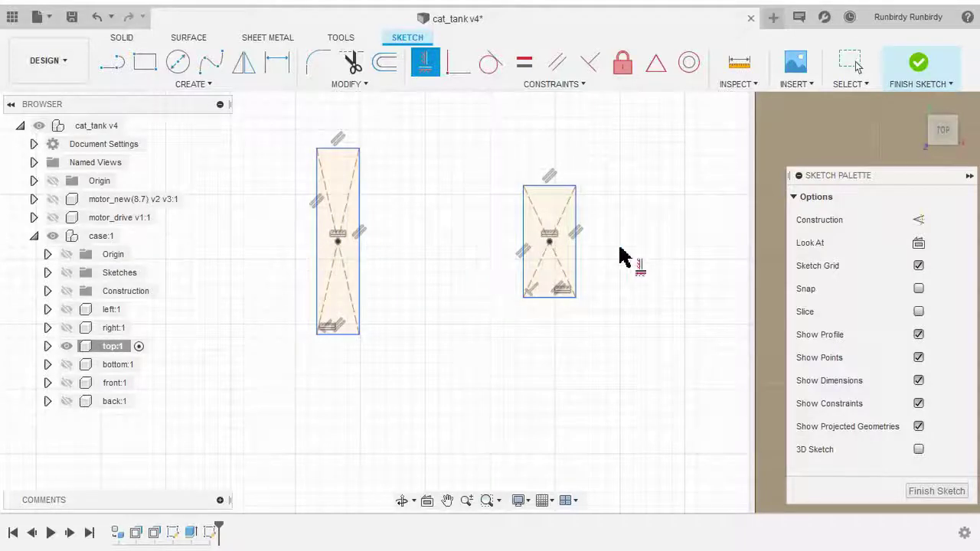
Step: Join the rectangles side by side by making the tall one's right edge collinear with the short one's left edge
scroll(618, 258, "down", 2)
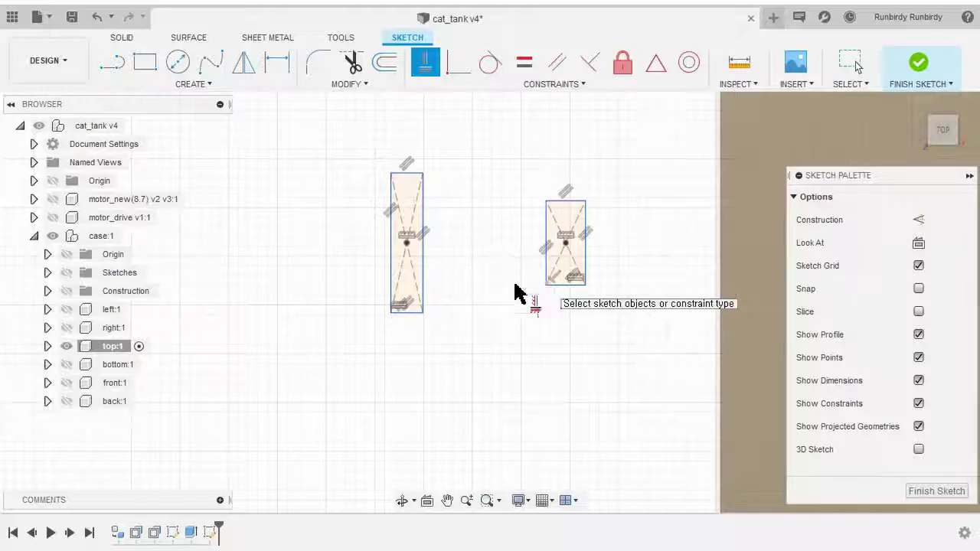
left_click(558, 91)
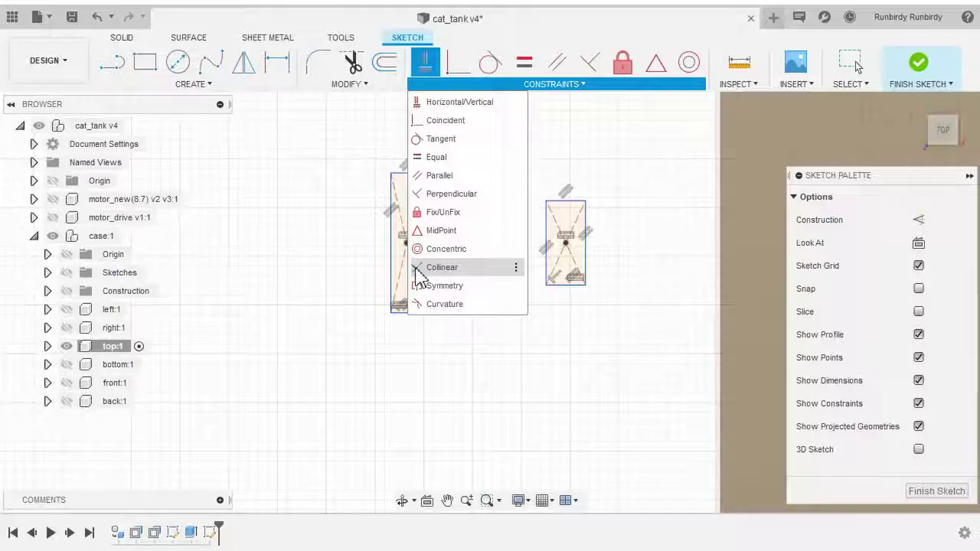
left_click(437, 267)
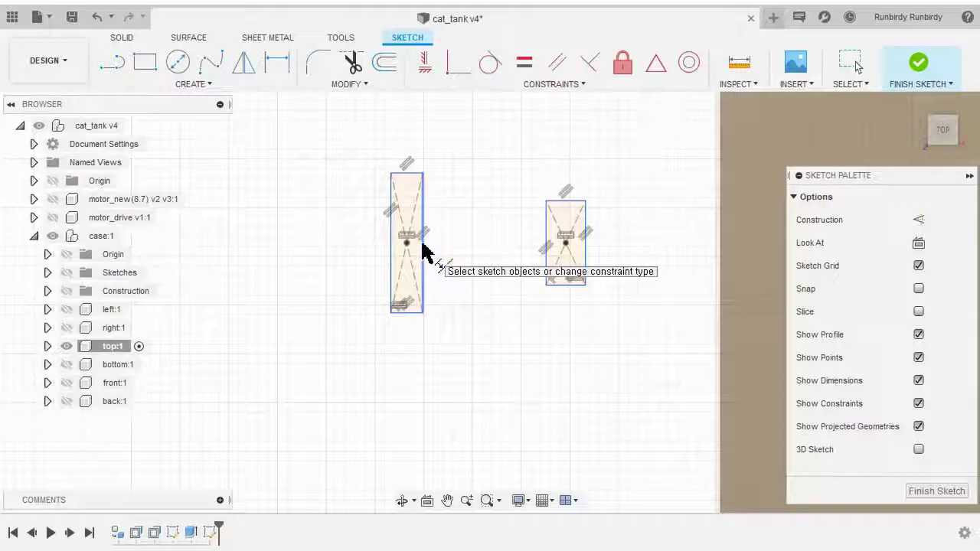
left_click(423, 252)
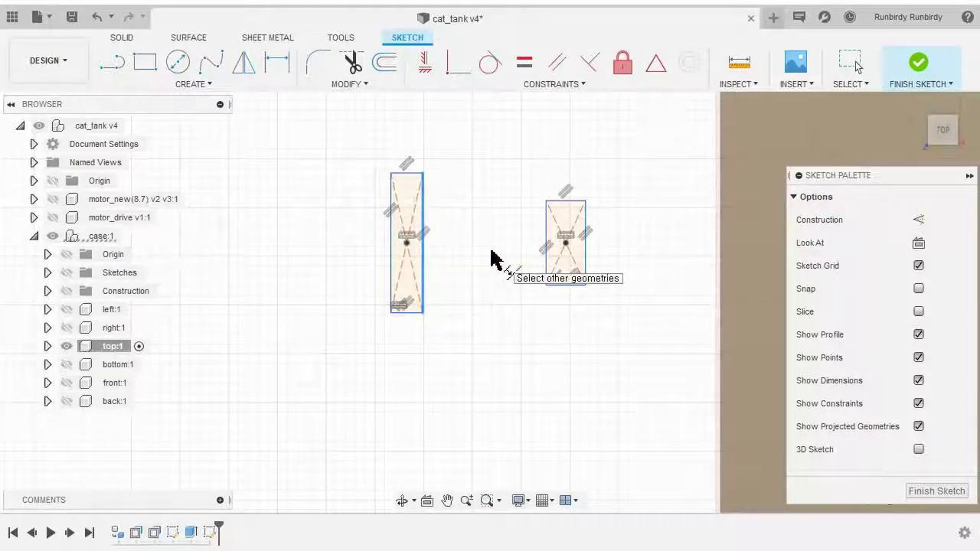
left_click(543, 249)
Step: Attach the joined rectangles to the top panel by making the short rectangle's right edge collinear with the panel's left edge
scroll(499, 284, "up", 2)
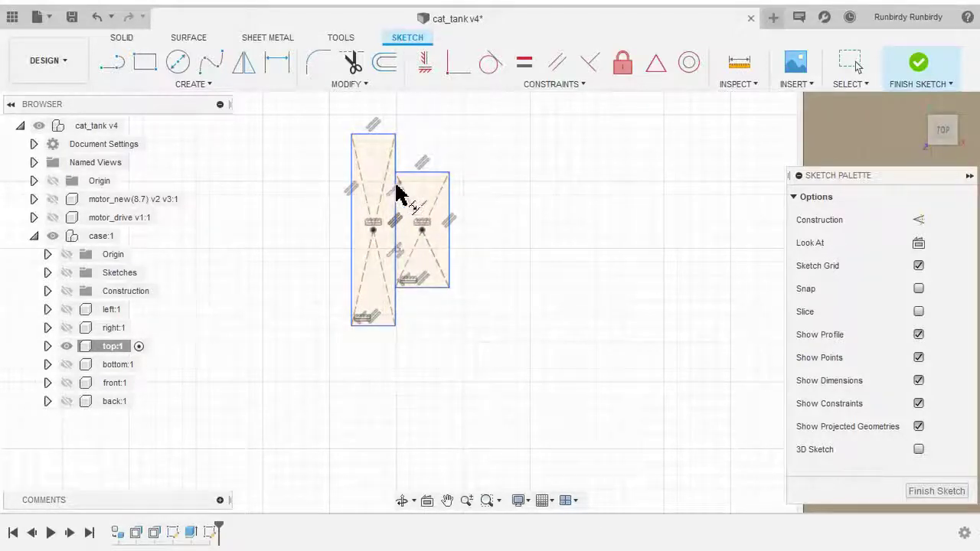
scroll(406, 206, "up", 2)
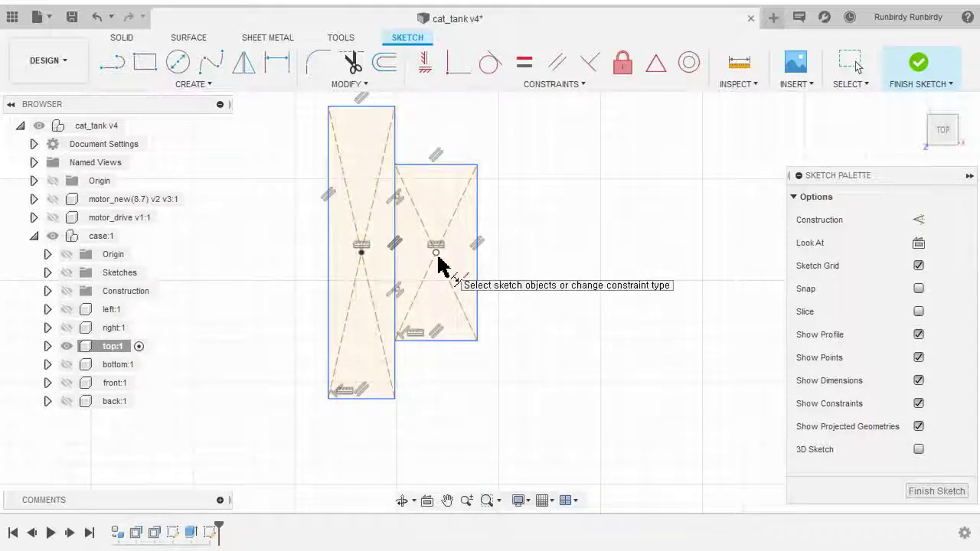
scroll(525, 309, "down", 3)
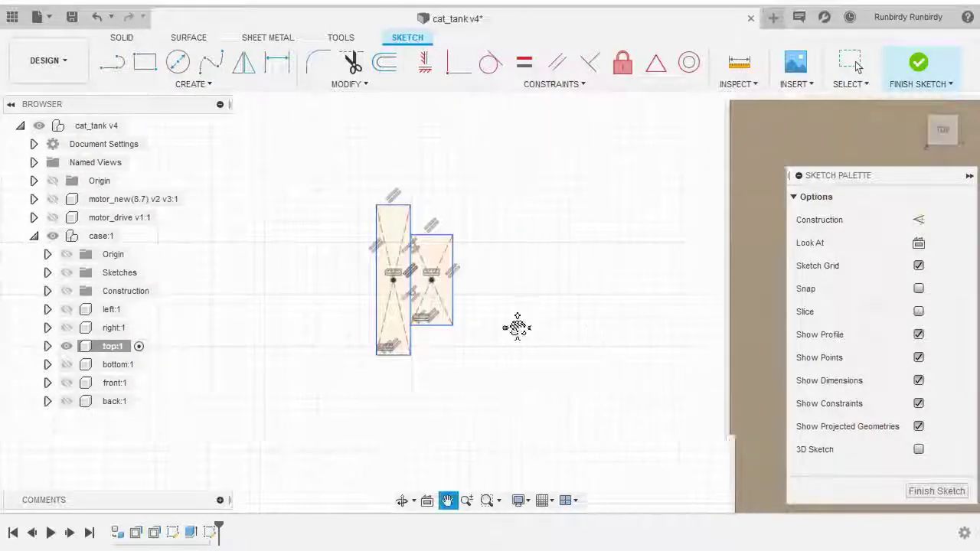
scroll(529, 337, "down", 3)
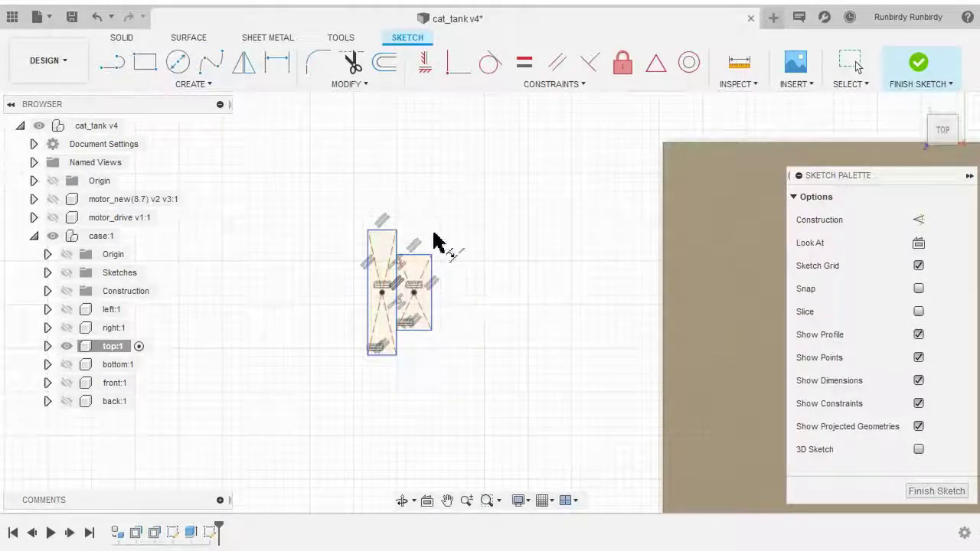
scroll(499, 330, "down", 2)
scroll(628, 294, "down", 3)
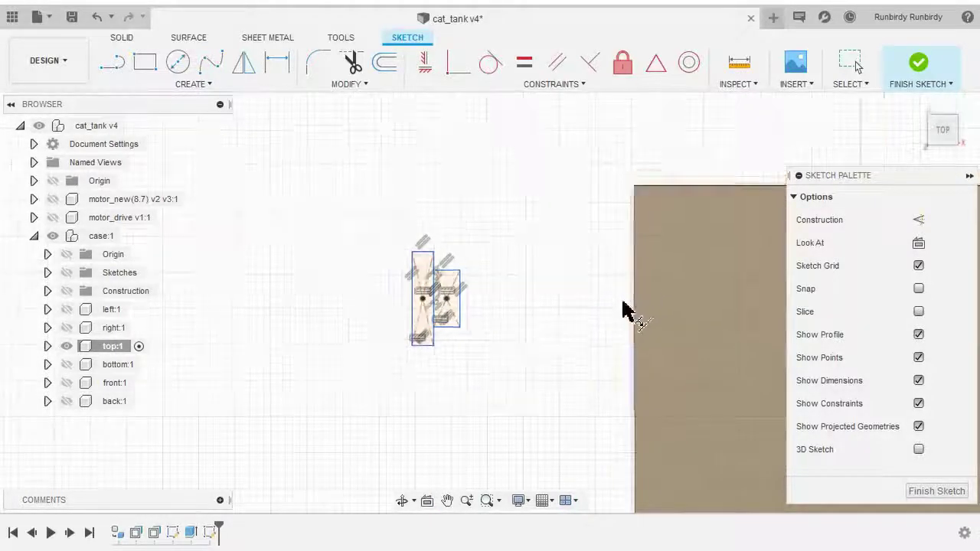
middle_click_drag(594, 303, 490, 285)
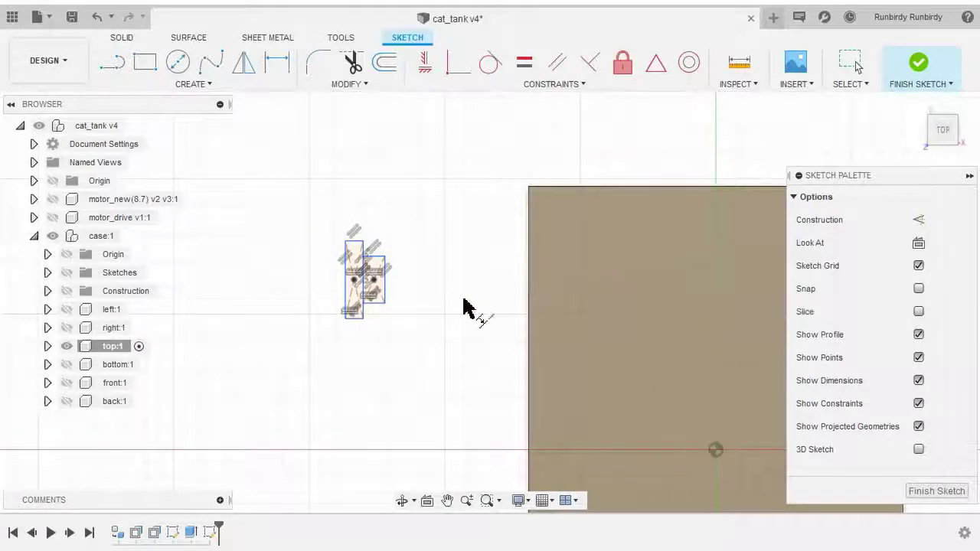
scroll(438, 312, "up", 3)
scroll(435, 310, "up", 3)
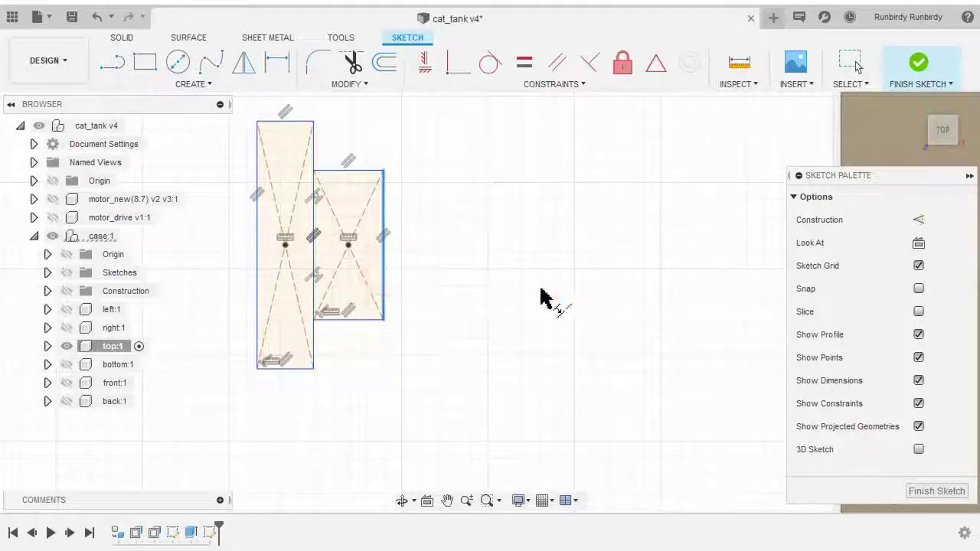
scroll(579, 301, "down", 4)
middle_click_drag(576, 295, 375, 306)
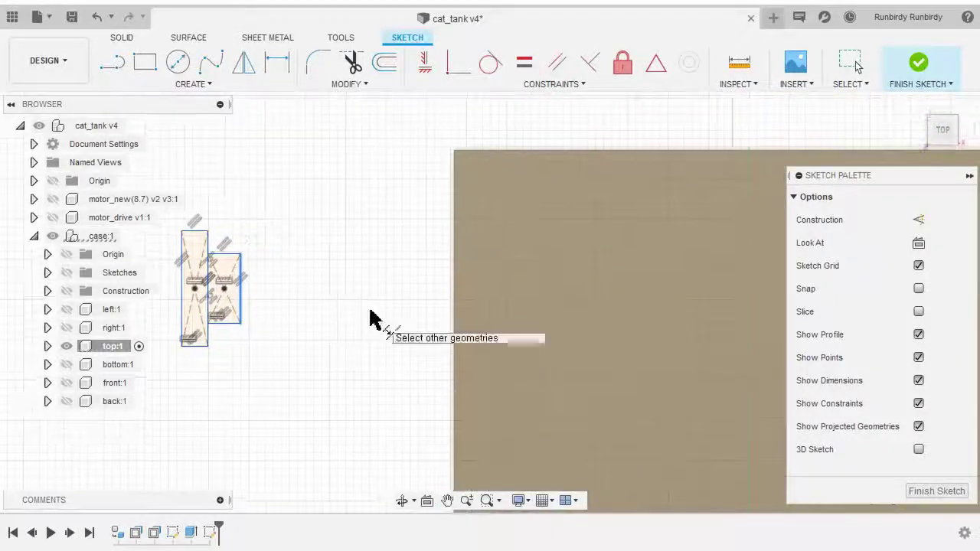
scroll(375, 314, "down", 2)
scroll(494, 310, "up", 2)
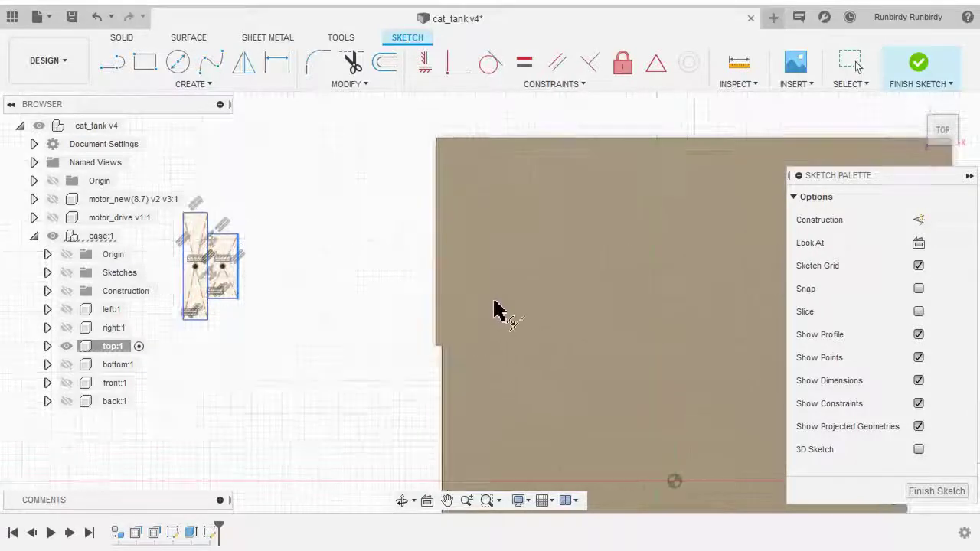
scroll(433, 313, "up", 1)
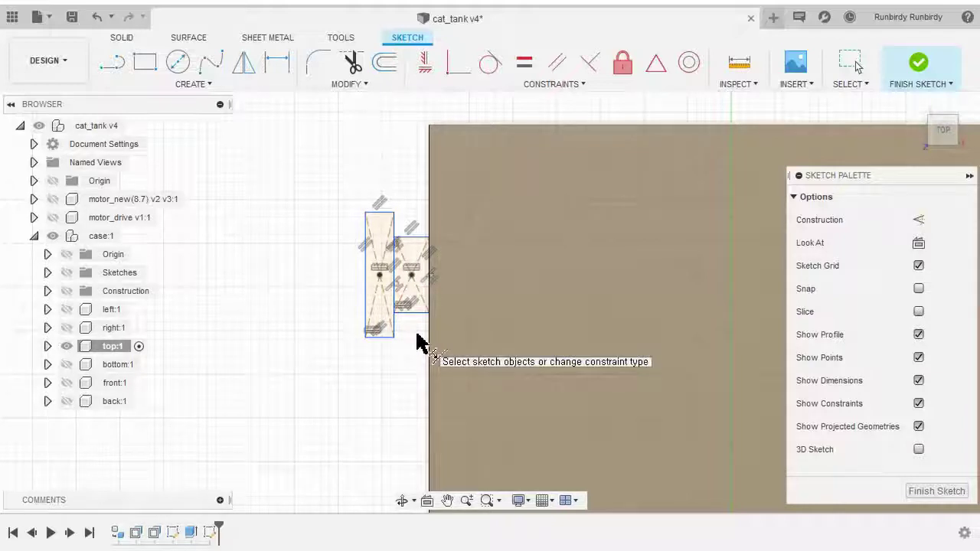
scroll(417, 344, "down", 2)
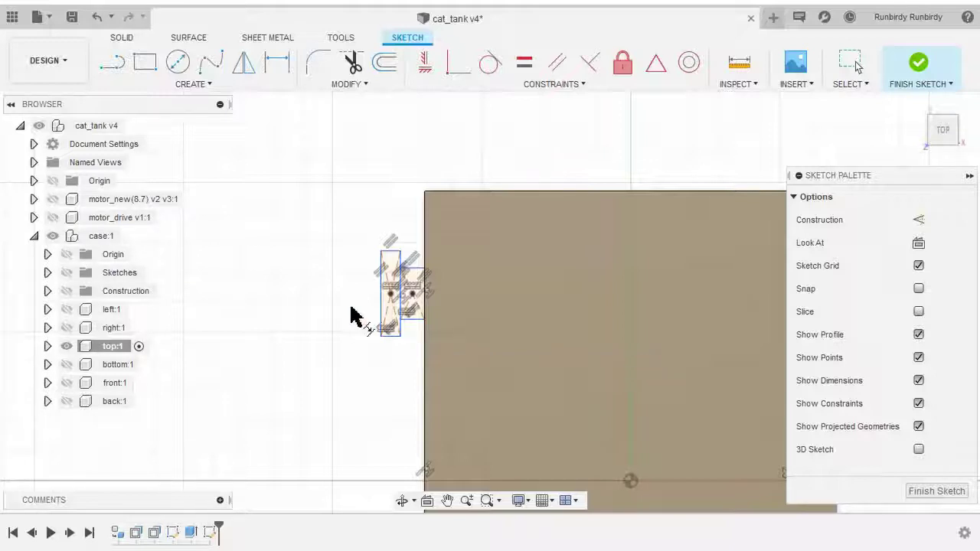
right_click(292, 196)
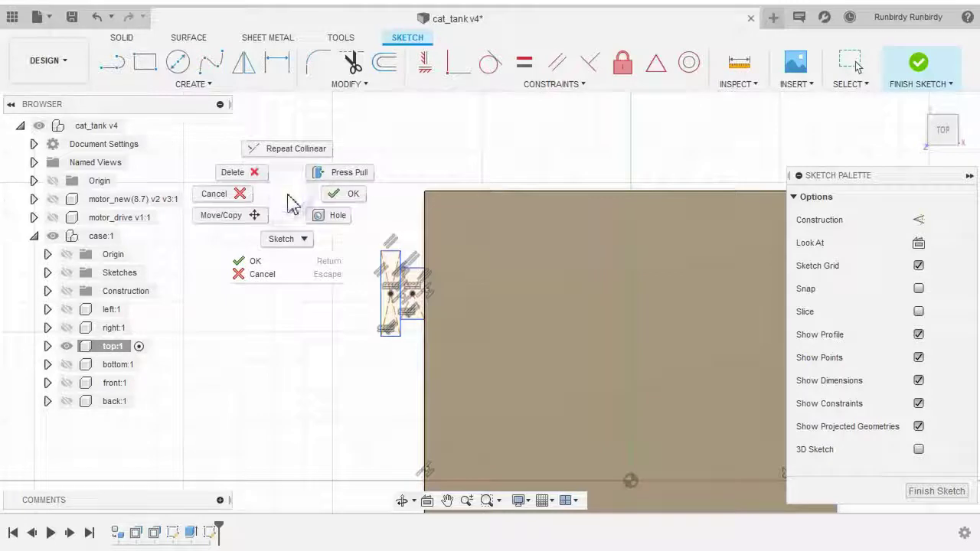
left_click(345, 201)
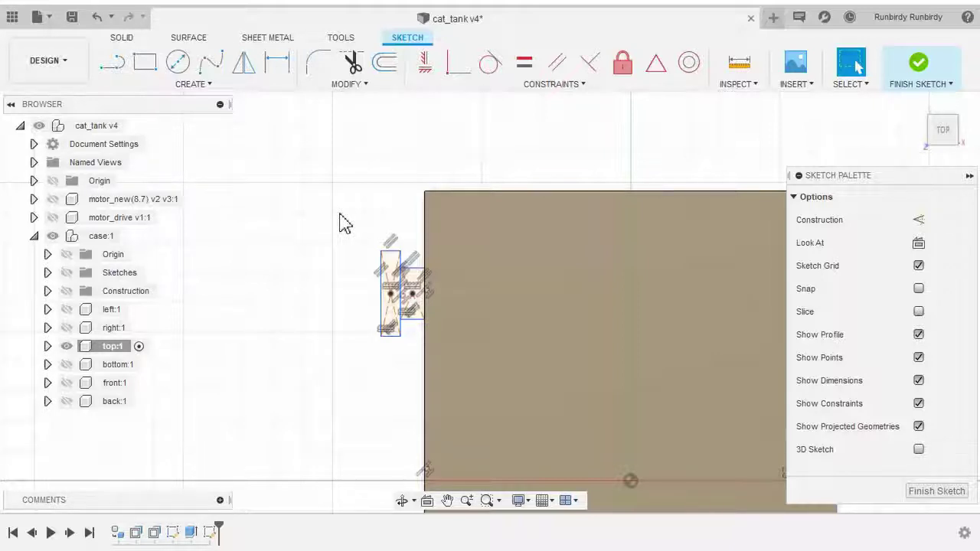
Step: Start the Sketch Dimension command for the joined rectangles beside the top panel's left edge
left_click(217, 86)
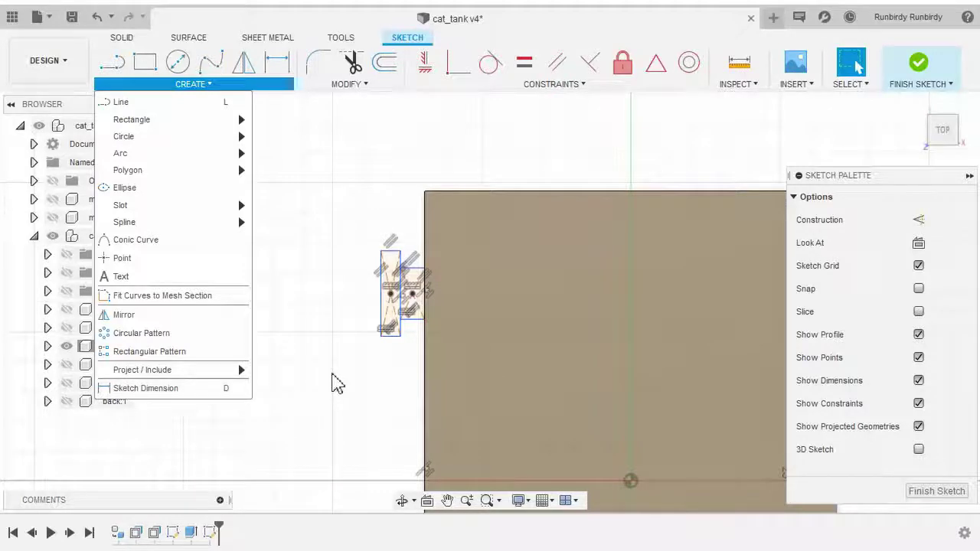
left_click(336, 383)
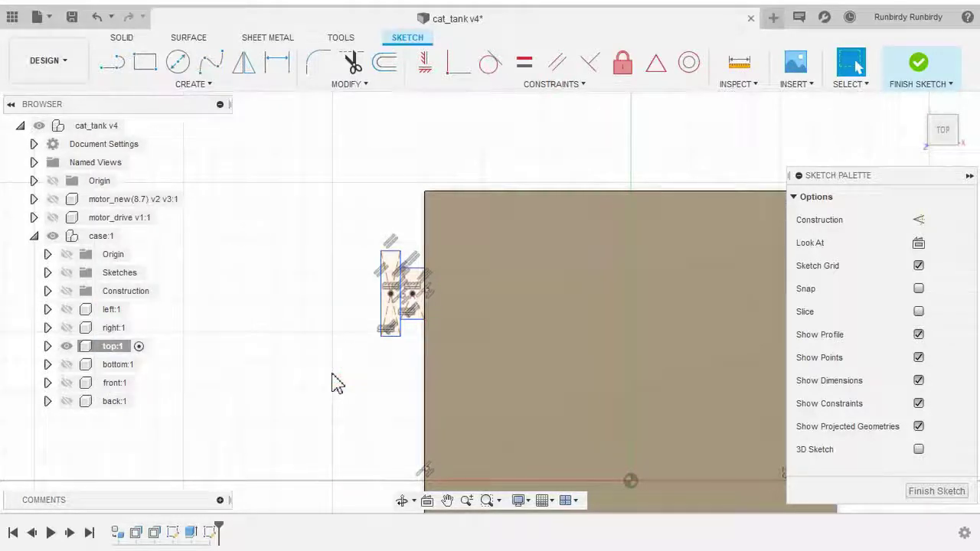
left_click(224, 83)
mouse_move(196, 154)
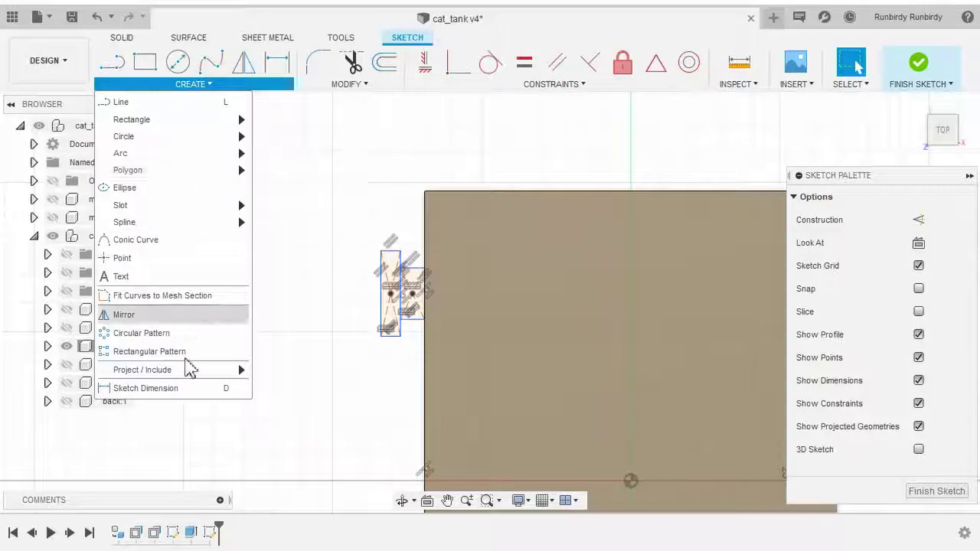
left_click(181, 390)
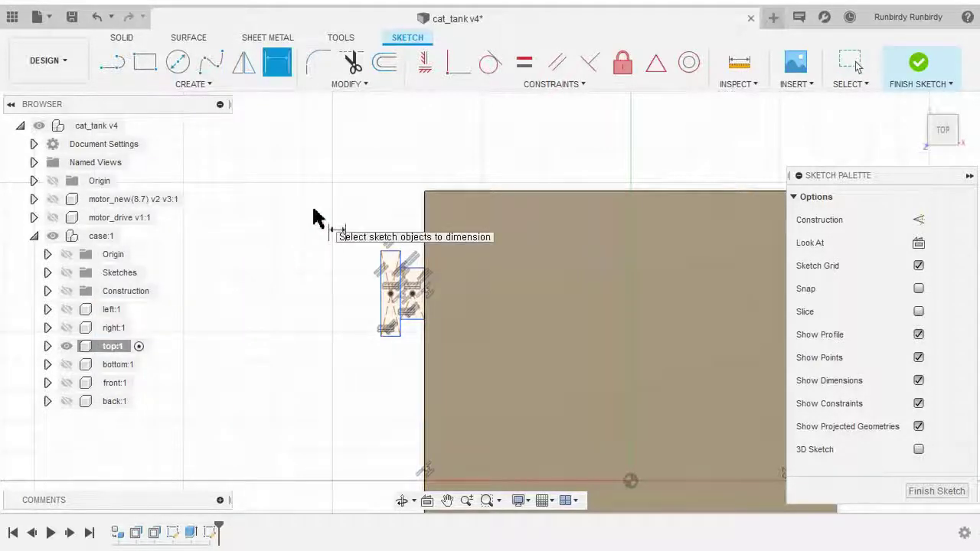